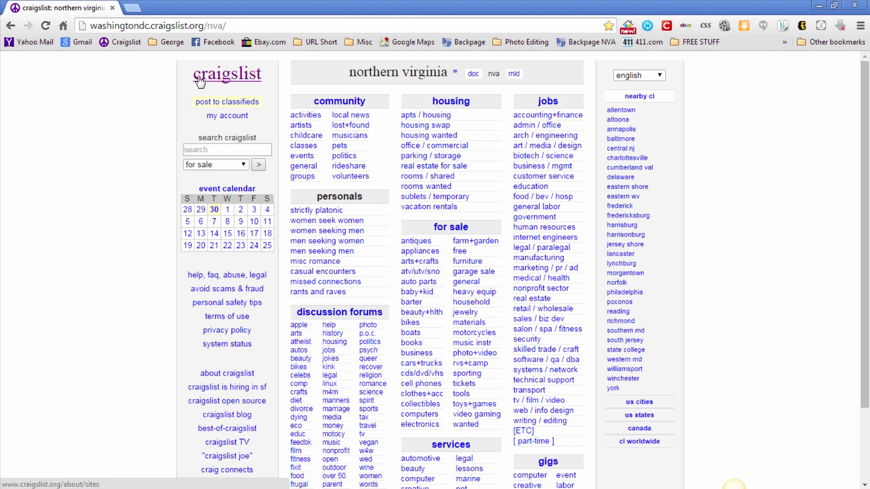
- Choose the washington site from the list of all craigslist sites
click(228, 80)
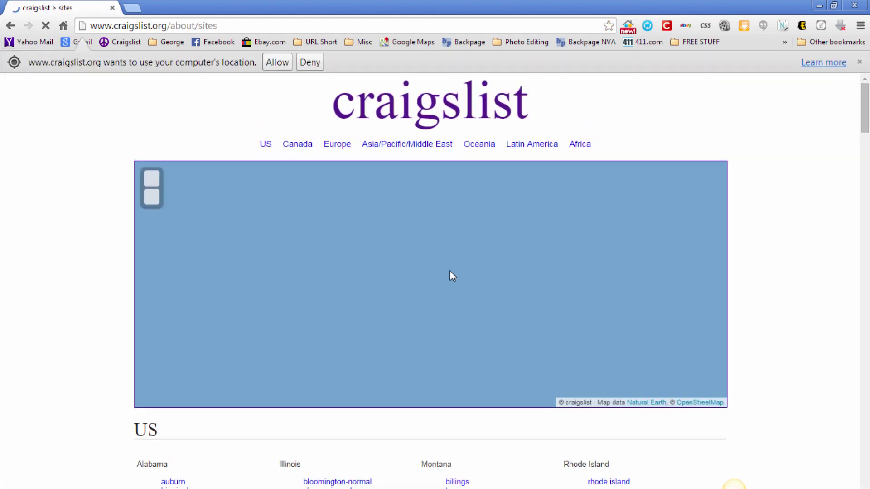
scroll(88, 286, down, 10)
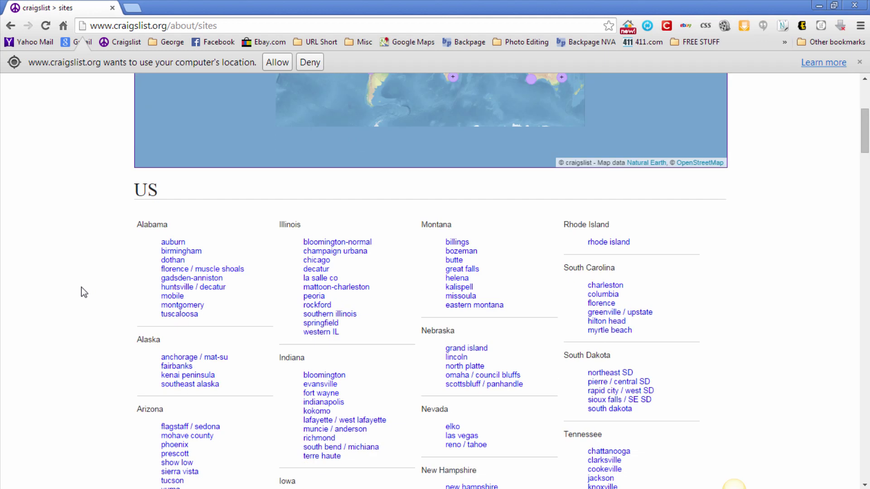
scroll(83, 288, down, 8)
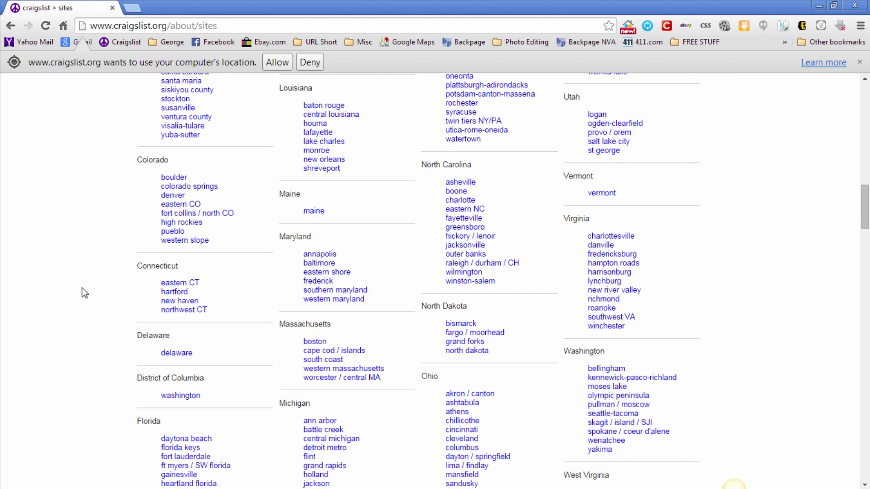
scroll(93, 315, down, 3)
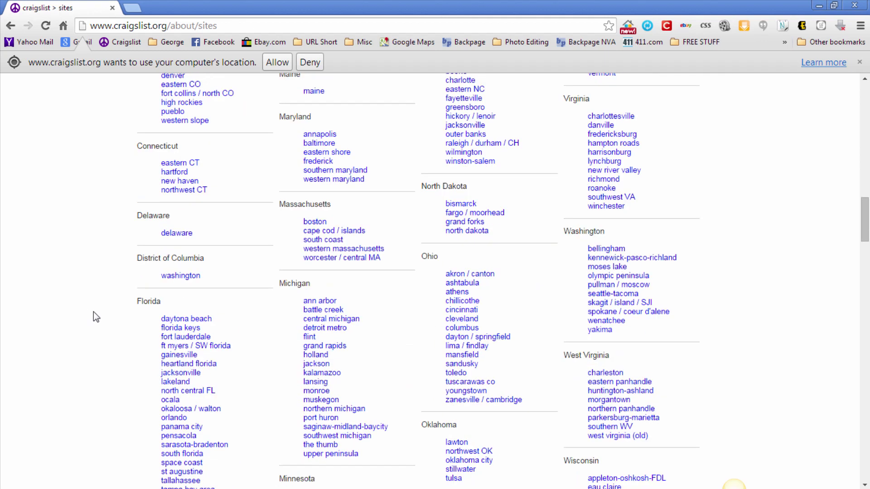
click(186, 276)
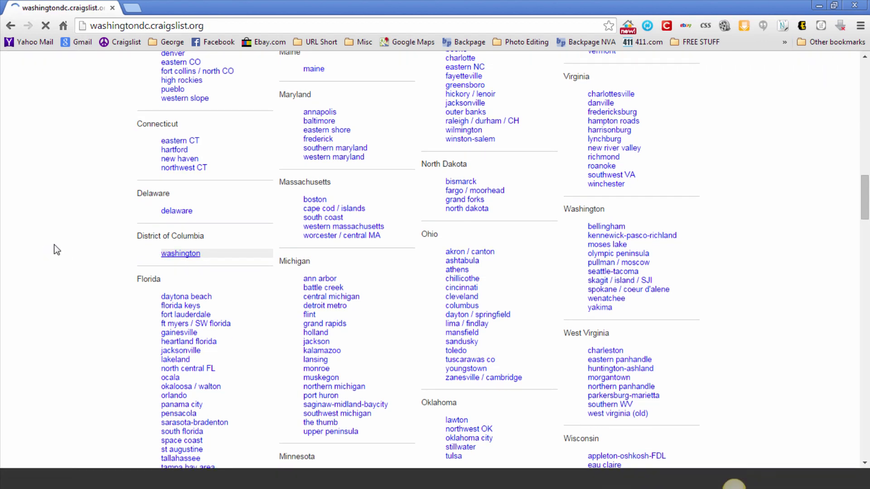
- Switch to the northern virginia section and start signing up for a new account
scroll(458, 287, down, 2)
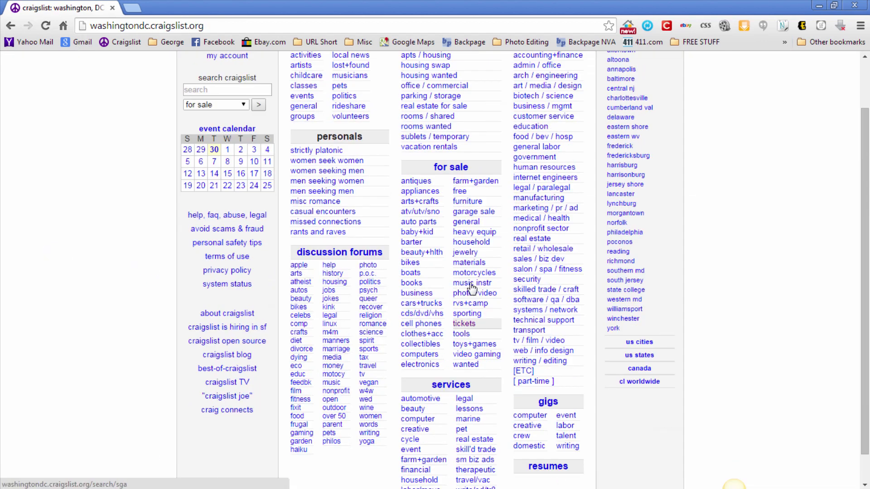
scroll(498, 110, up, 2)
click(491, 74)
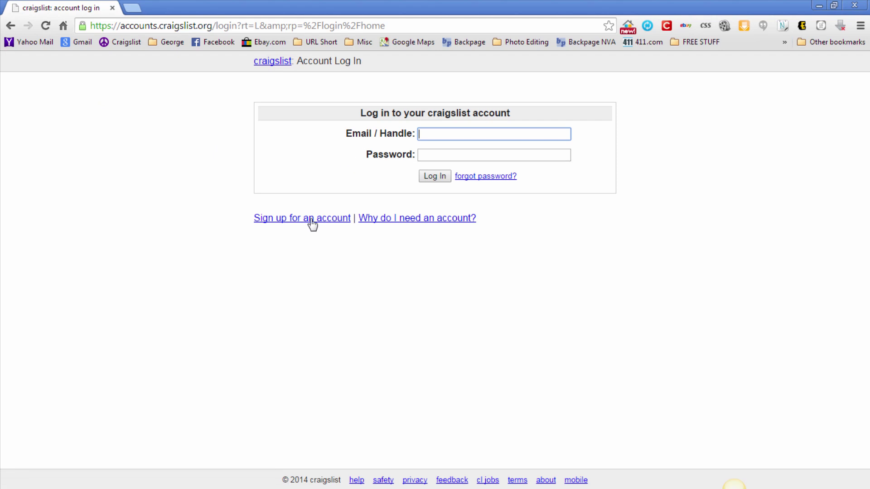
click(312, 219)
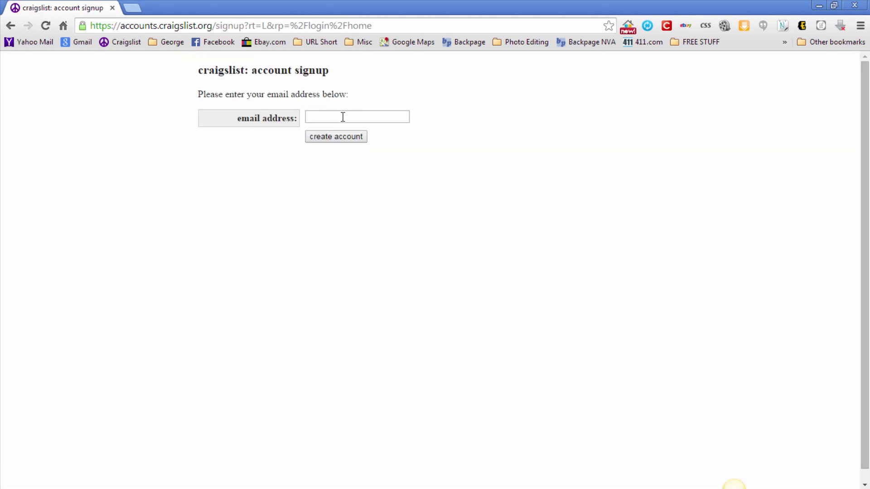
- In the Gmail inbox, show the account details and select the account's email address to copy
mouse_move(348, 488)
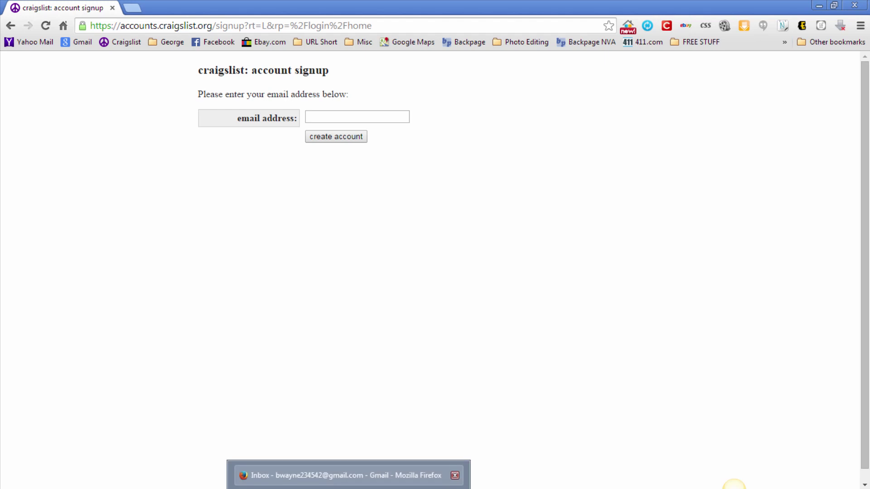
click(344, 476)
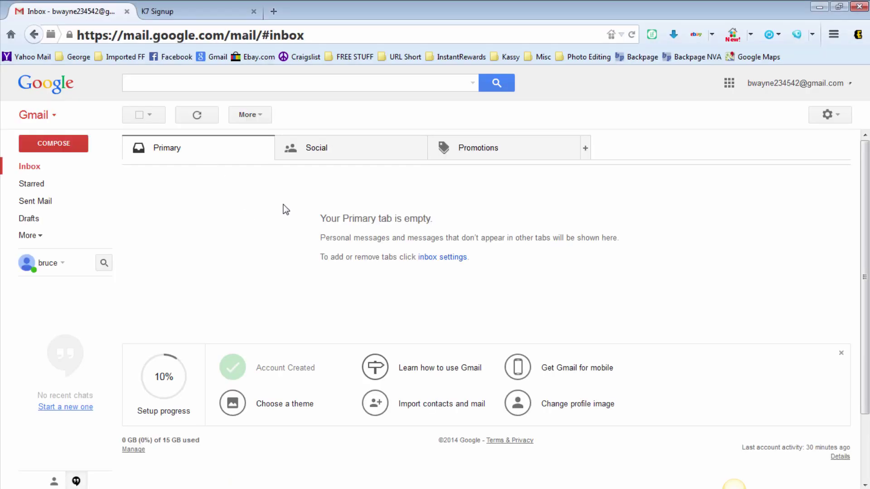
click(800, 86)
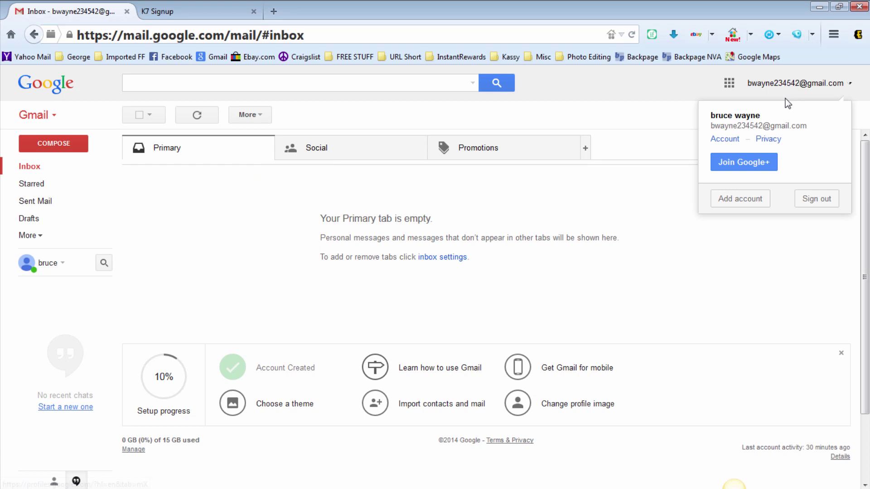
drag(812, 128, 711, 136)
key(ctrl+c)
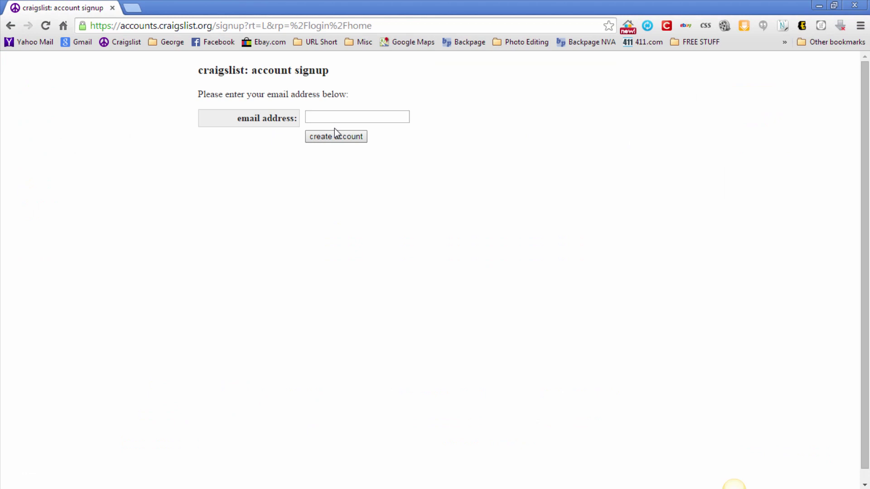
- Paste the copied Gmail address into the signup email field and submit to create the account
click(346, 114)
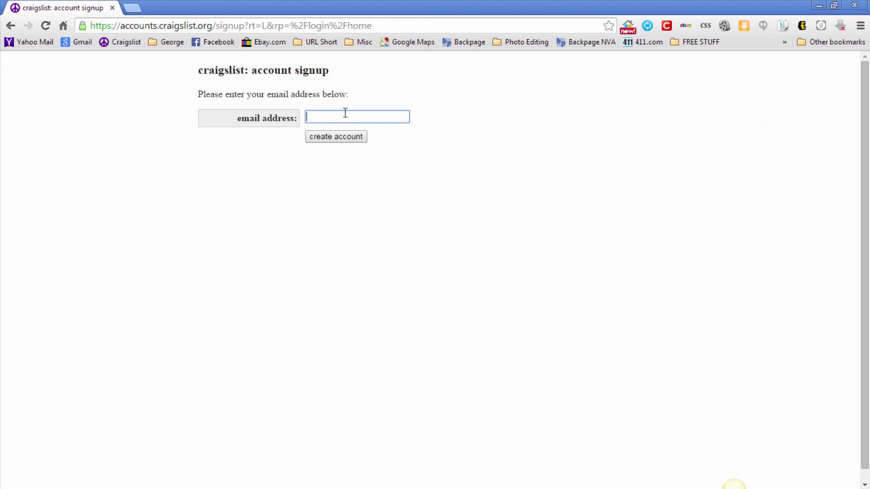
key(ctrl+v)
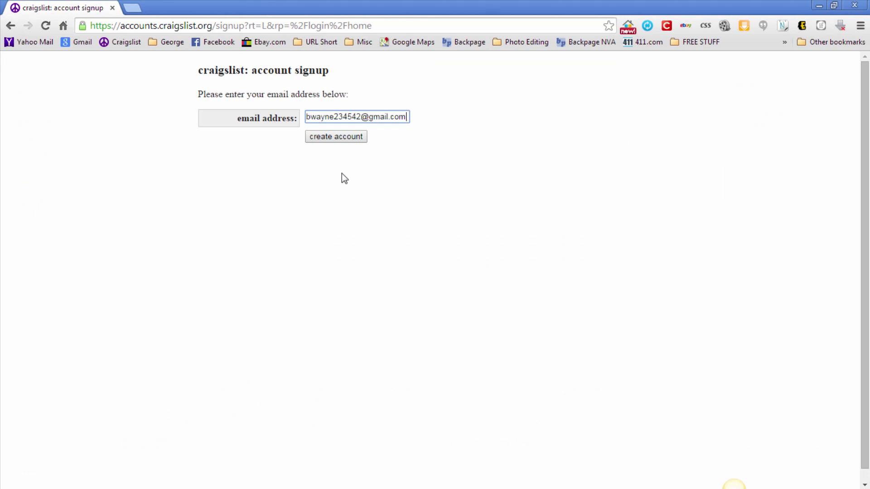
click(352, 138)
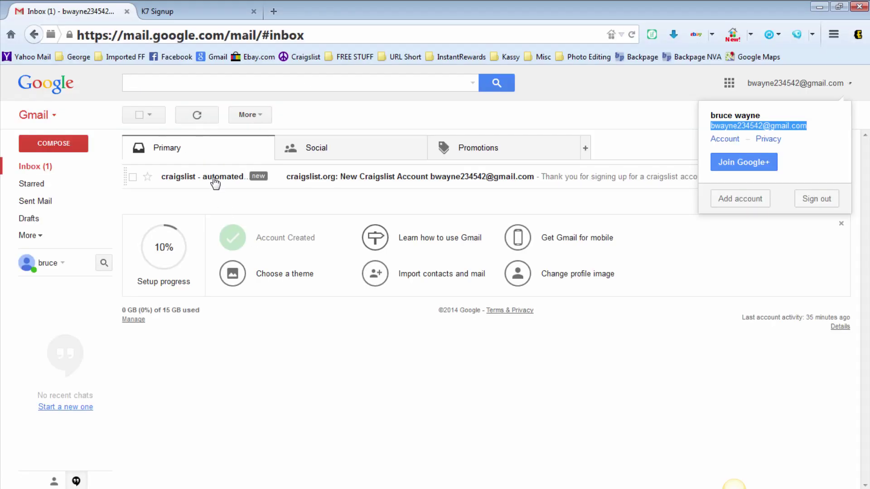
- From the activation email, enter and confirm a new account password, then log in
click(216, 183)
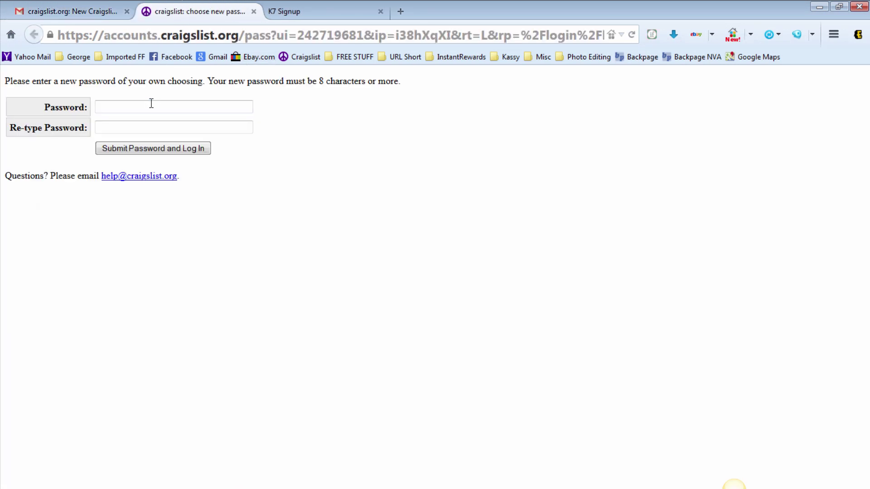
click(150, 105)
text(•••••••••)
key(Tab)
text(•••••••••)
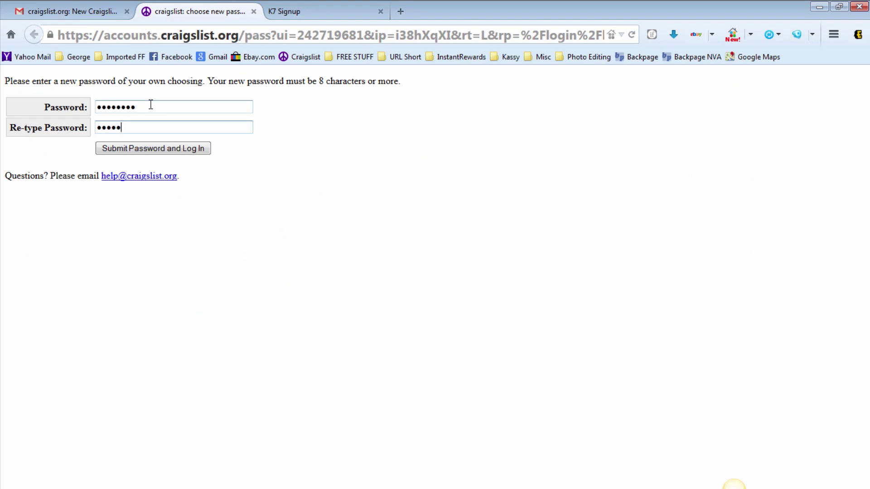
key(Return)
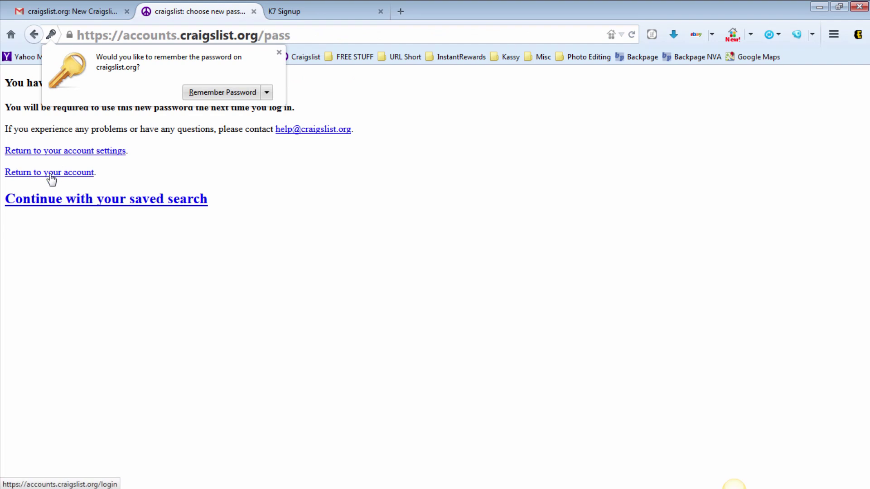
- Continue to the new account, accept the craigslist terms of use, and close that page
click(50, 176)
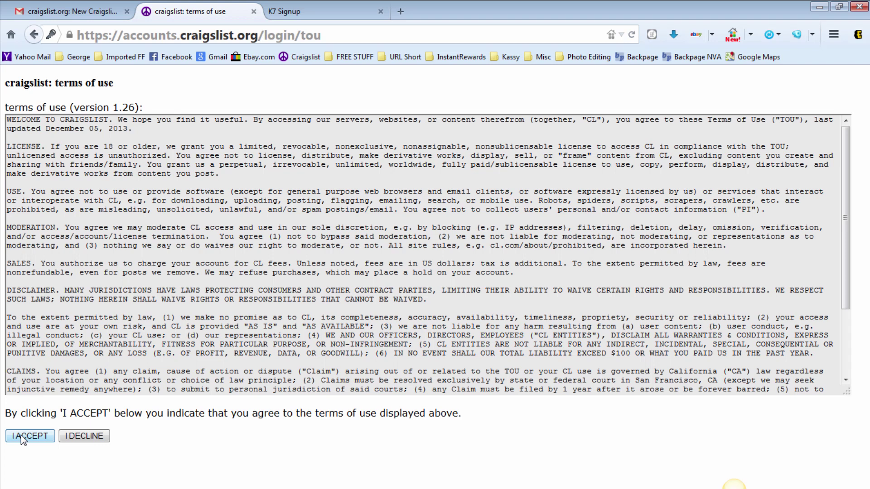
click(22, 436)
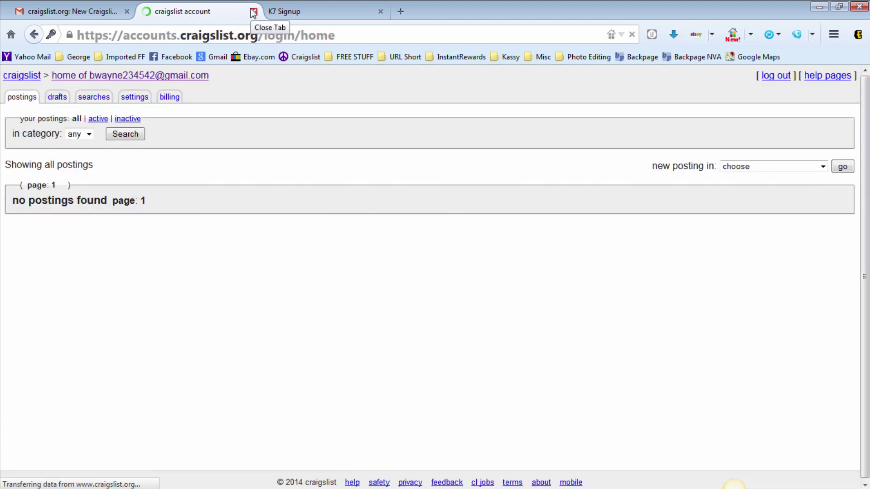
click(254, 11)
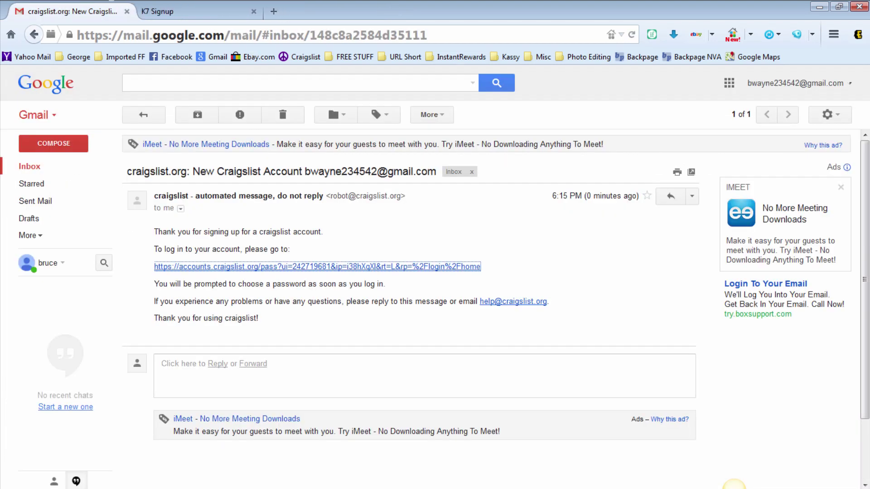
- Log in to the new account on the northern virginia site using the pasted email and password
key(alt+Tab)
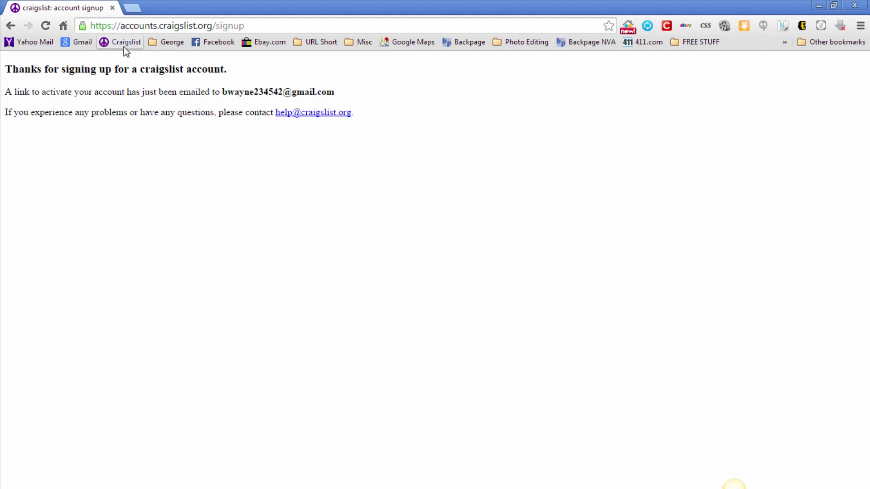
click(124, 42)
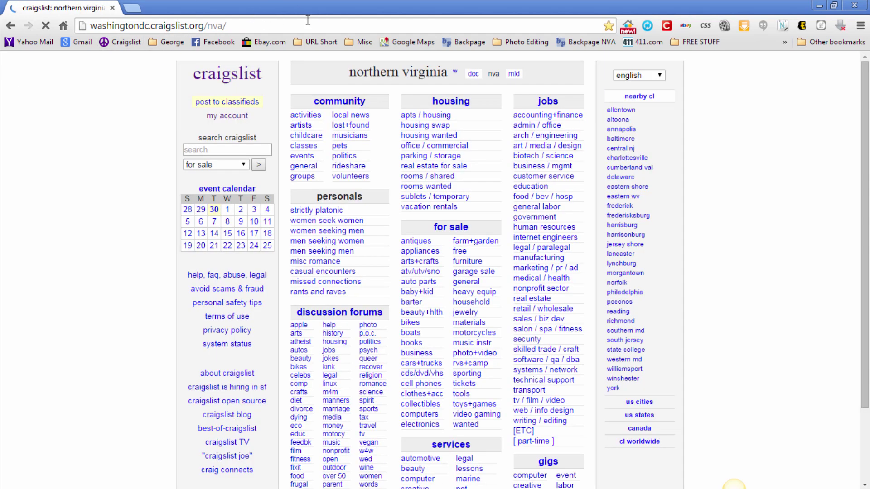
click(224, 116)
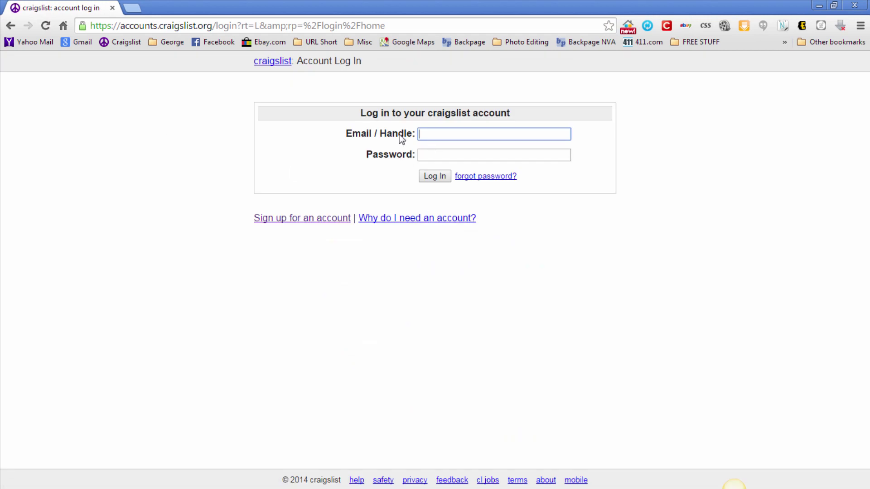
key(ctrl+v)
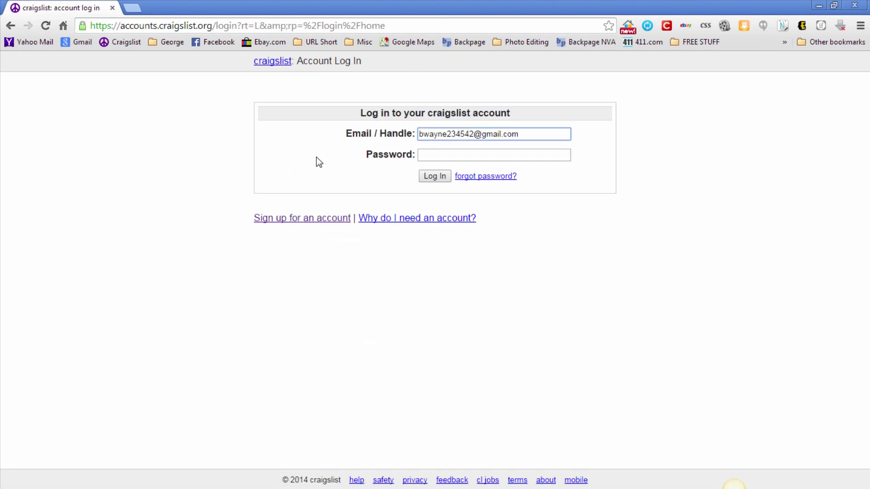
key(Tab)
text(••••••••)
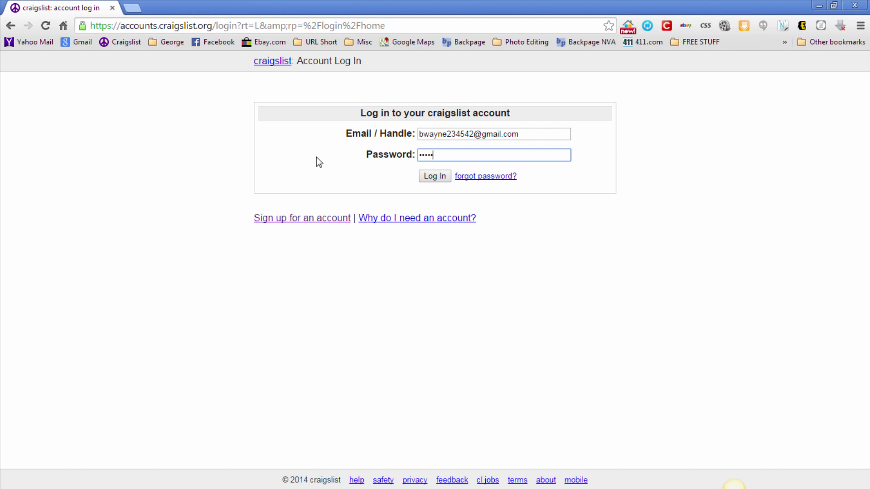
key(Return)
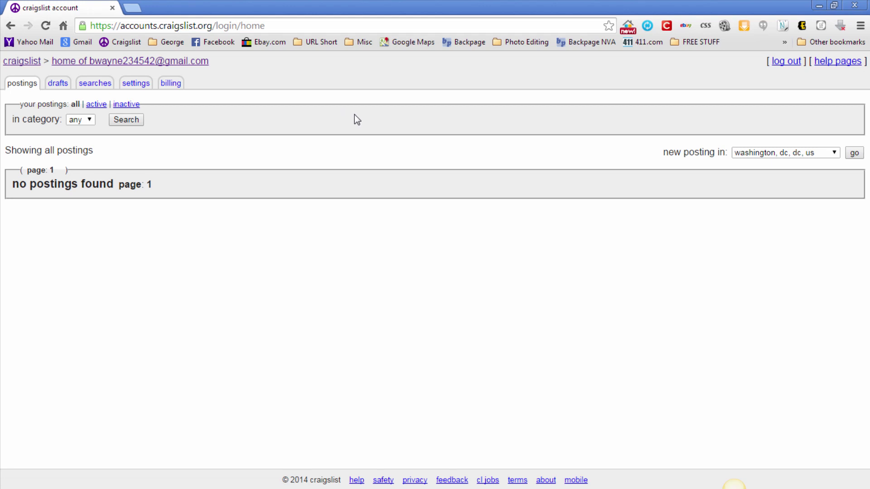
- Start a washington, dc posting and continue with service offered as the posting type
click(854, 153)
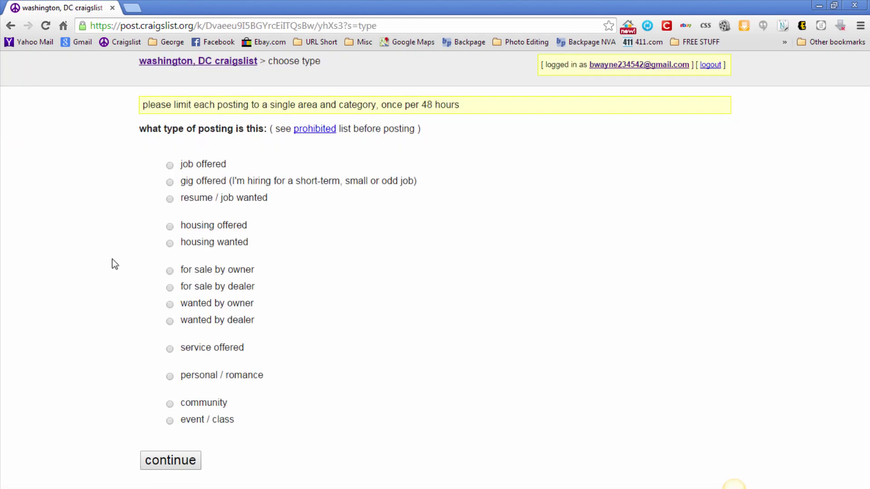
click(170, 349)
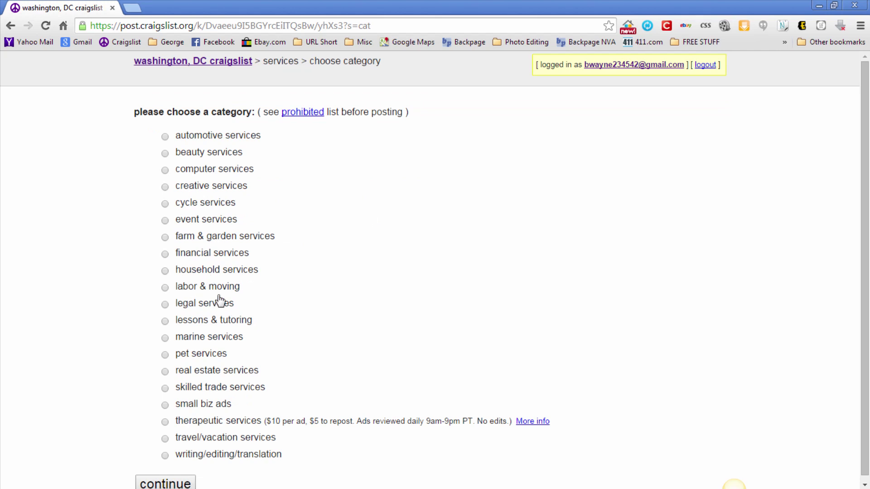
right_click(346, 183)
click(381, 191)
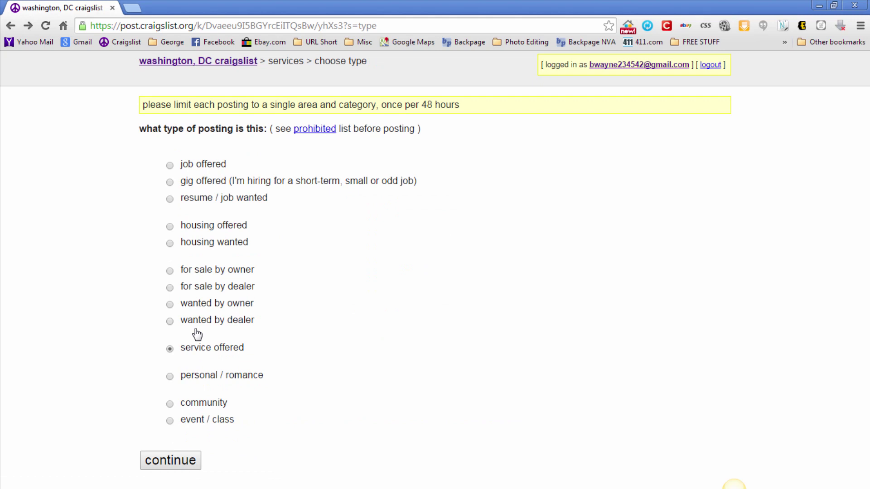
click(190, 352)
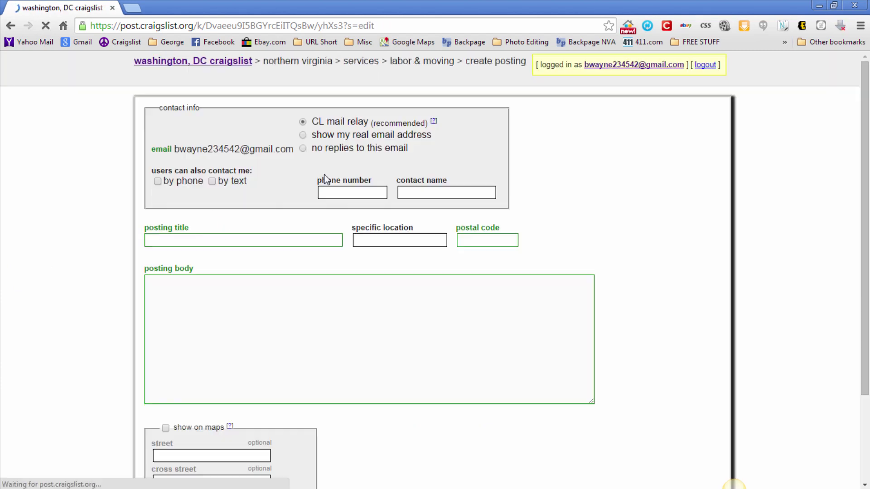
- Enter the title 'adfasdfasdloj', location chantilly and postal code 20111
click(292, 235)
text(adfasdfasdloj)
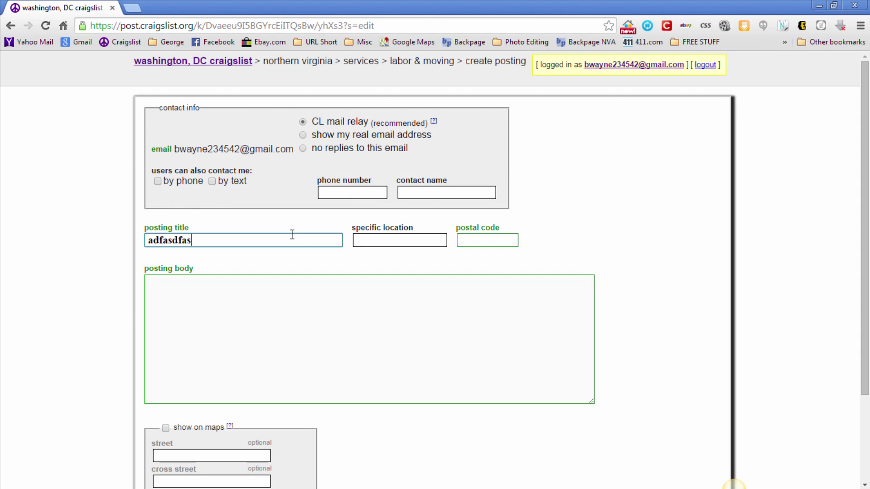
key(Tab)
text(ma)
key(BackSpace)
key(BackSpace)
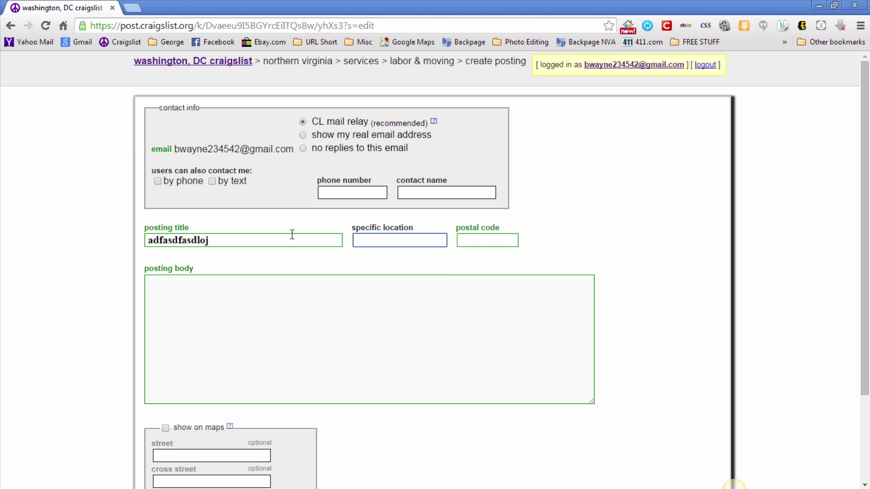
text(chantilly)
key(Tab)
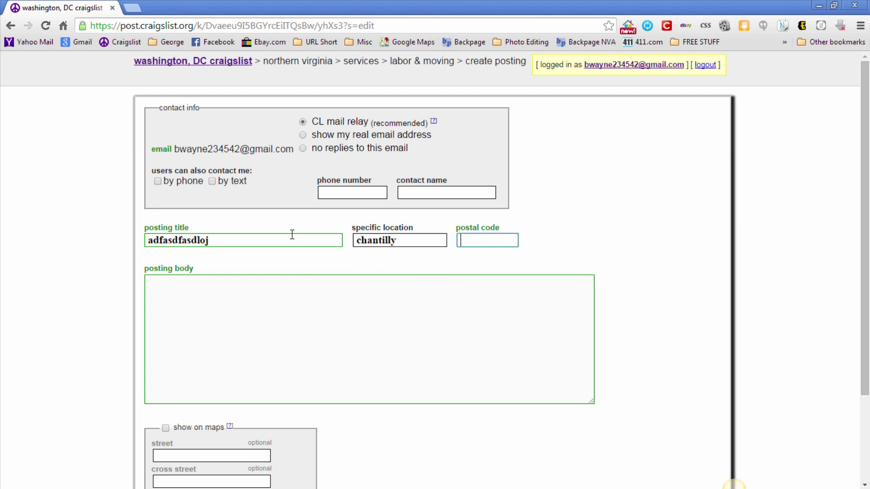
text(20111)
- Type placeholder body text 'dfasdfasdfasdsdfasd' into the posting body
click(348, 309)
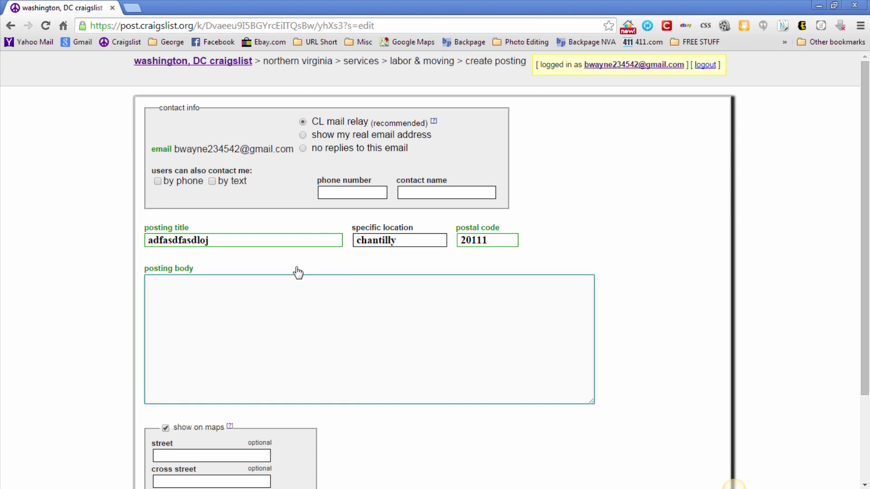
text(dfasdfasdfasdsdfasd)
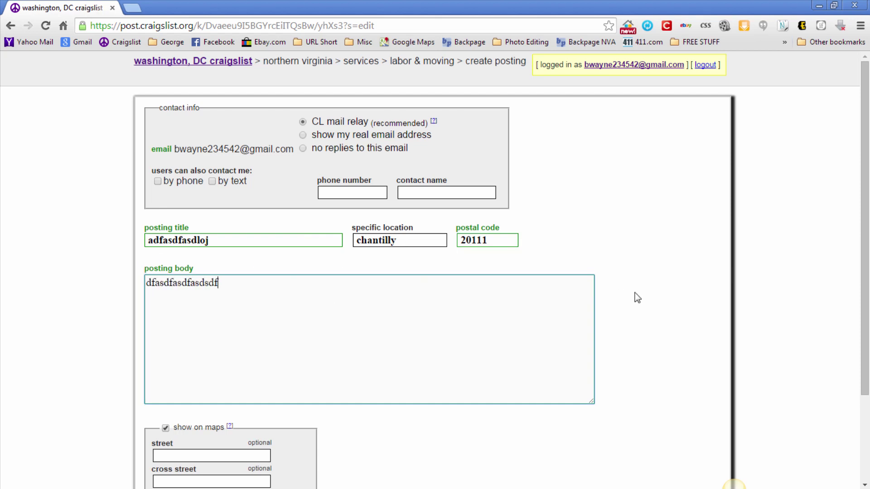
scroll(635, 293, down, 3)
- Submit the posting form, accept the map location, and publish the draft ad
click(693, 479)
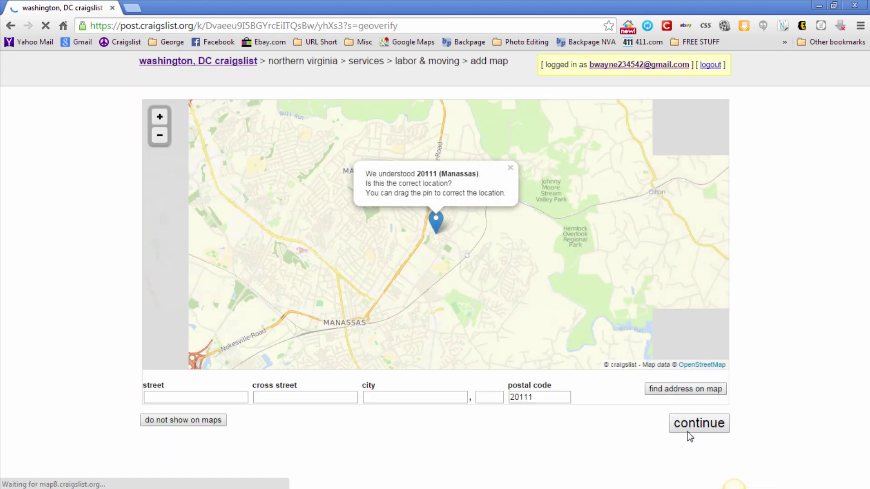
click(688, 432)
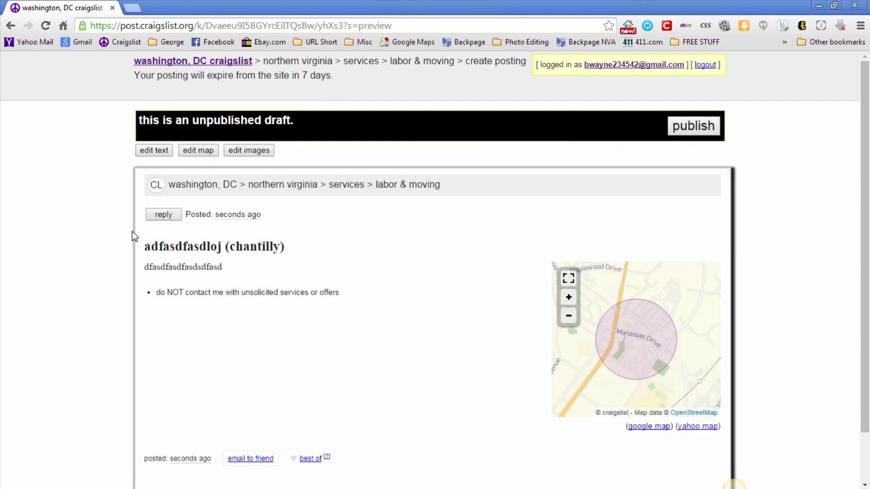
click(691, 130)
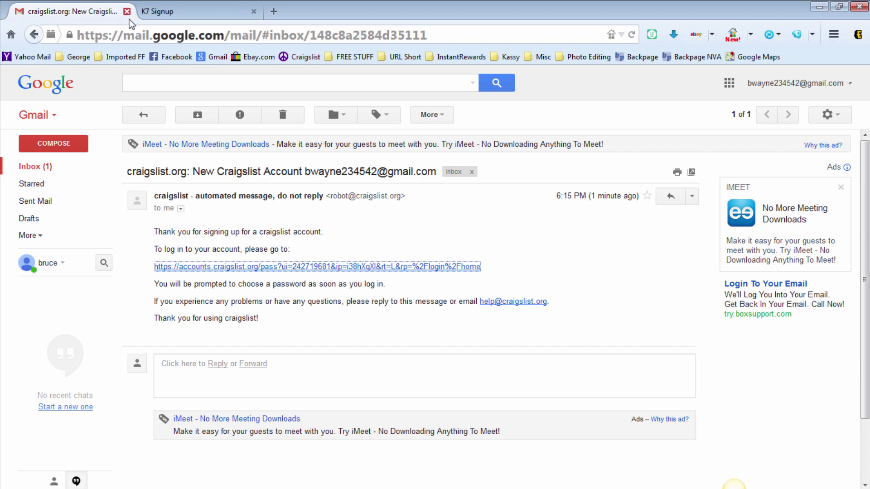
- Return to the Gmail inbox and open craigslist's POST/EDIT/DELETE email
click(41, 171)
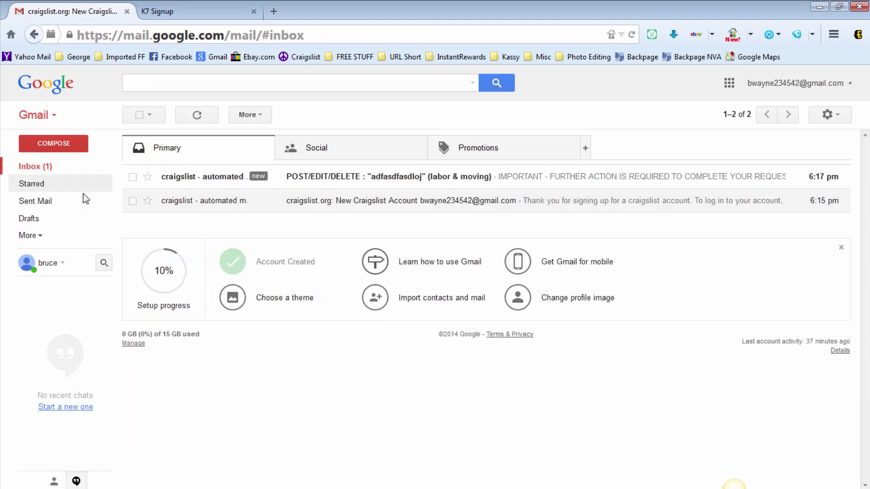
click(187, 179)
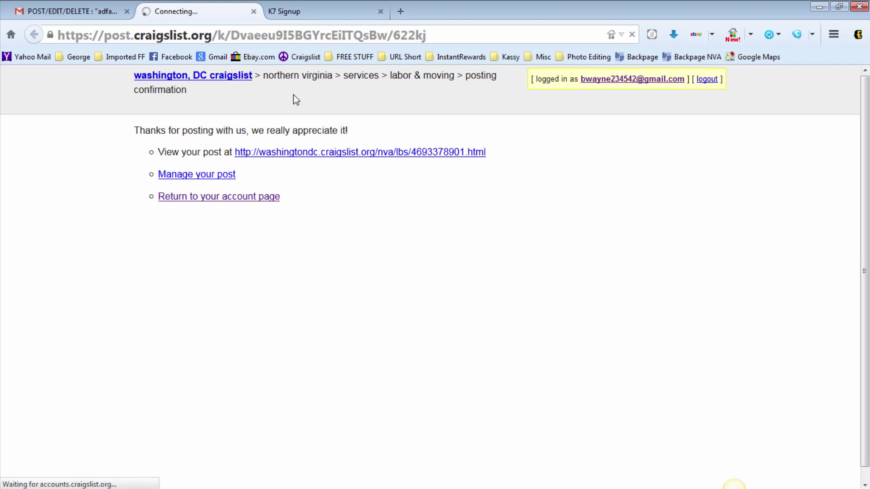
- Close the extra craigslist account tab and open the account home page
click(253, 11)
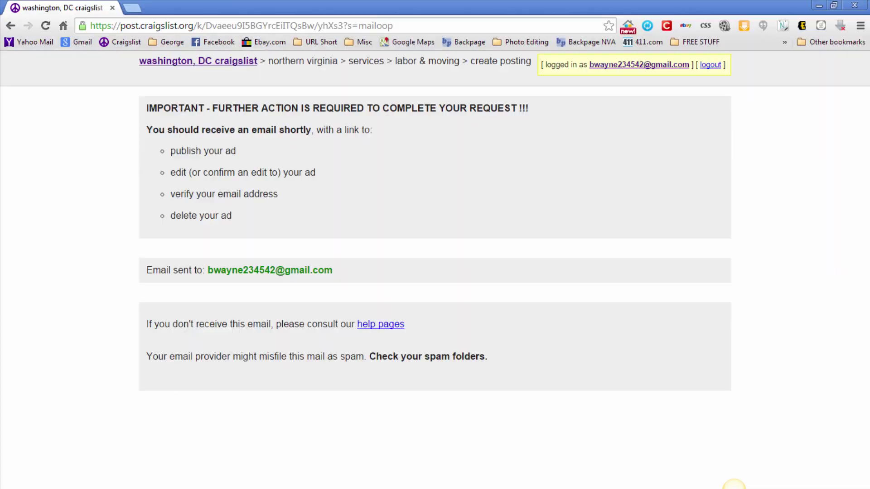
click(607, 64)
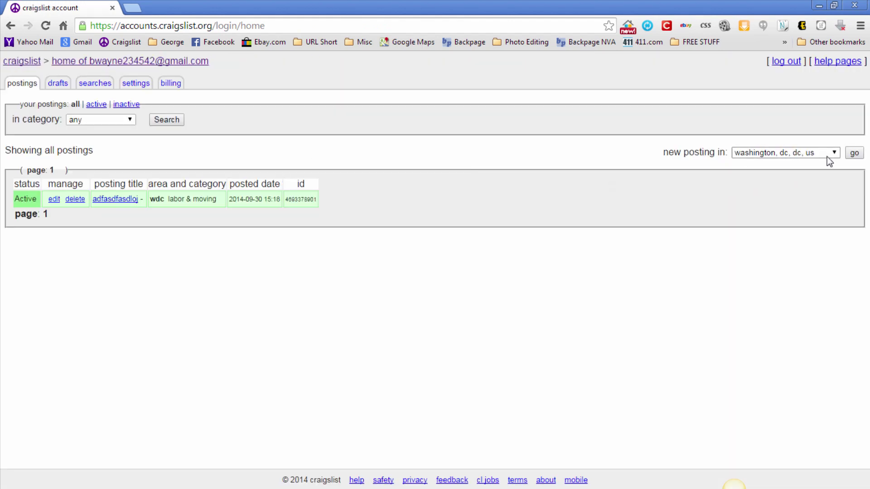
- Start a new service-offered posting in labor & moving for northern virginia
click(854, 152)
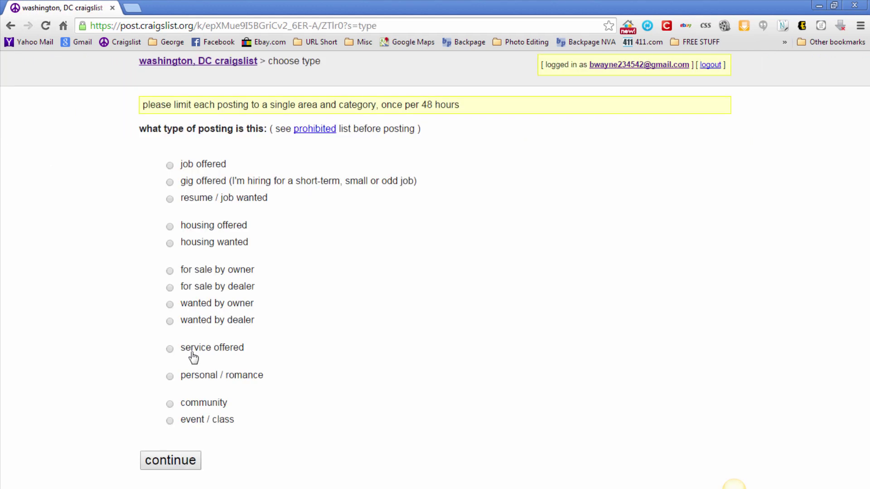
click(193, 354)
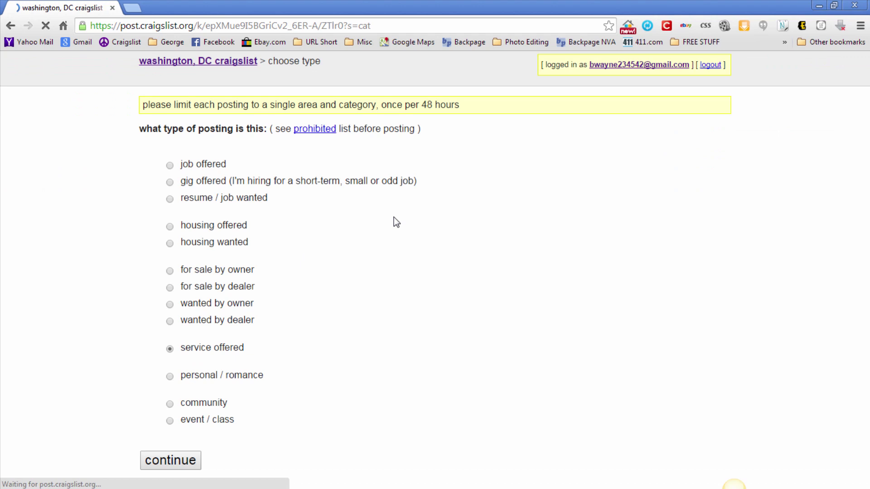
click(205, 288)
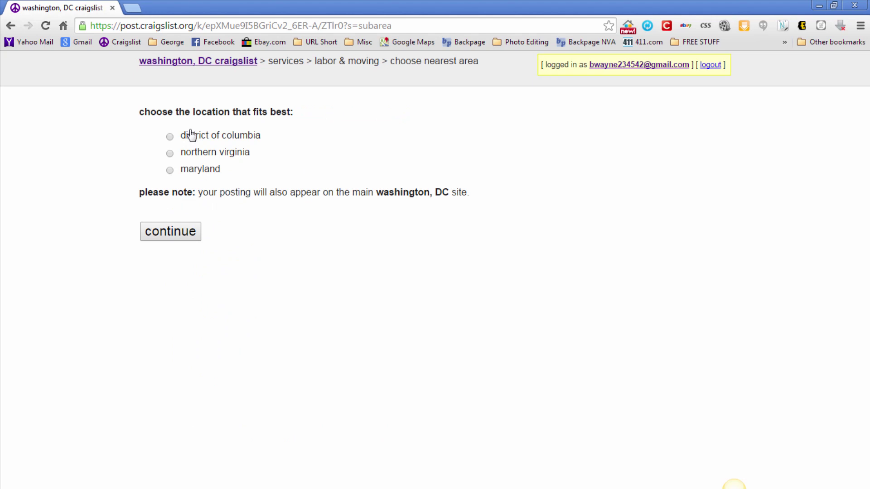
click(190, 158)
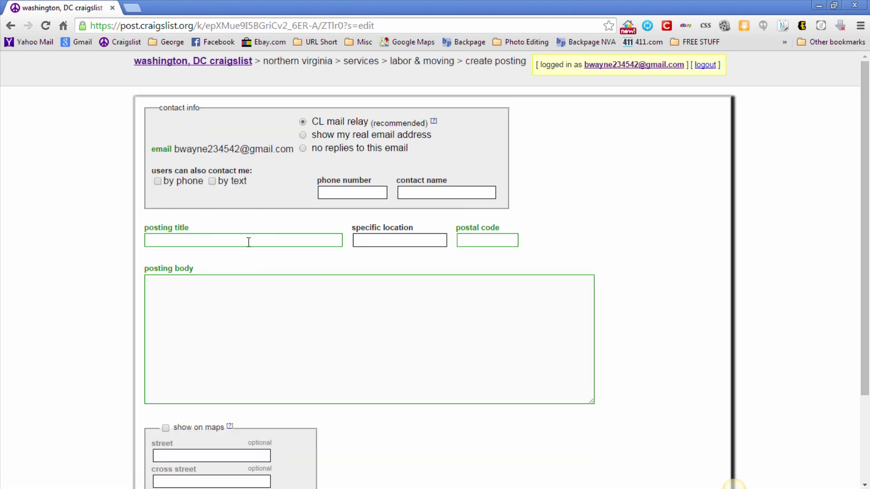
- Enter title 'safasdfasdf', location 'chantilly' and postal code 20111
click(327, 240)
text(safasdfasdf)
click(397, 240)
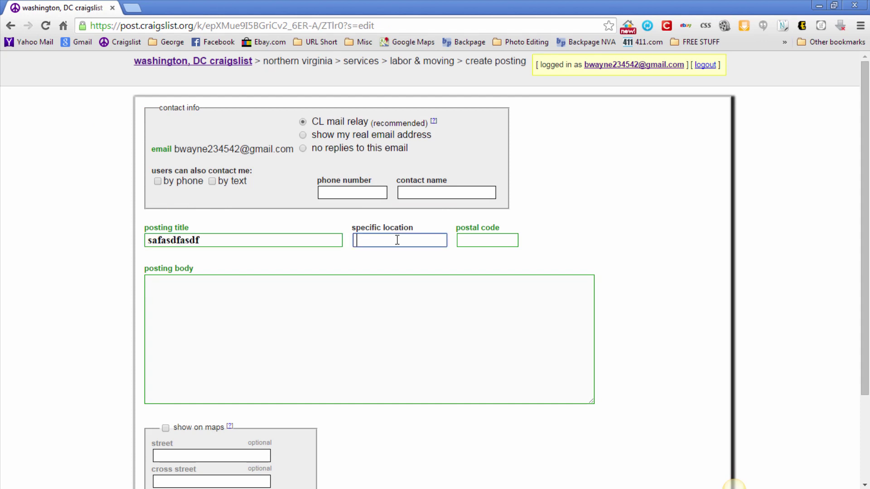
text(chatnill)
key(BackSpace)
key(BackSpace)
key(BackSpace)
key(BackSpace)
text(antilly)
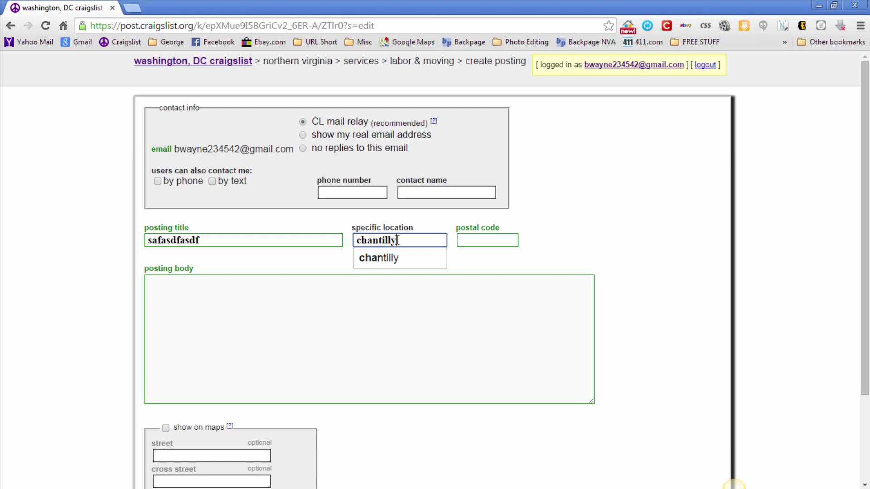
key(Tab)
text(20111)
- Write the body 'dfasfasdfasd' and continue to the map step
click(375, 313)
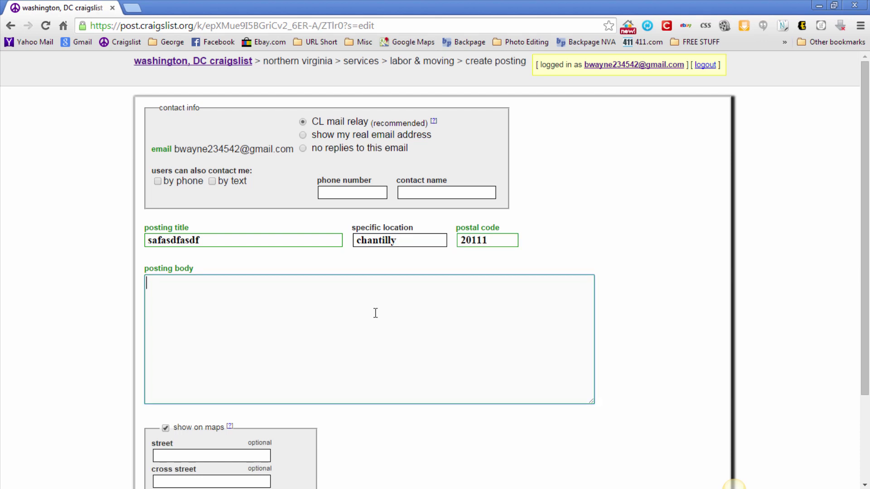
text(dfasfasdfasd)
scroll(696, 407, down, 2)
click(686, 483)
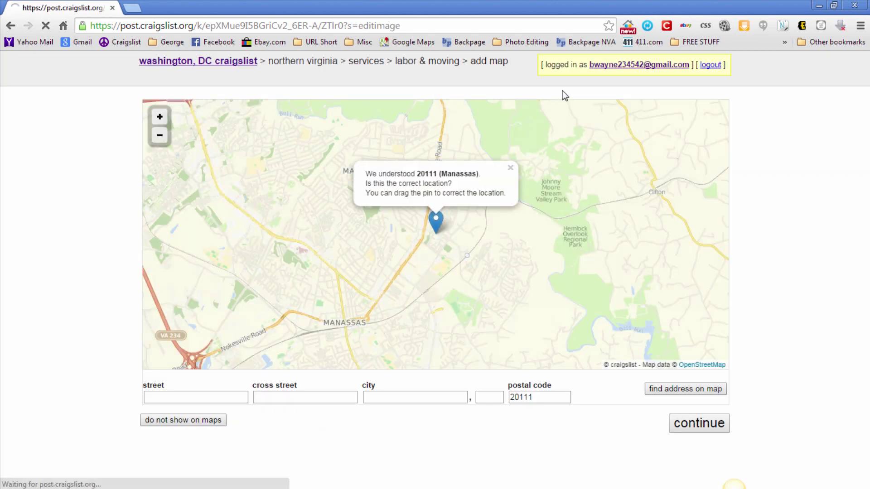
- Continue past the map to the phone verification form and begin entering the area code
click(653, 215)
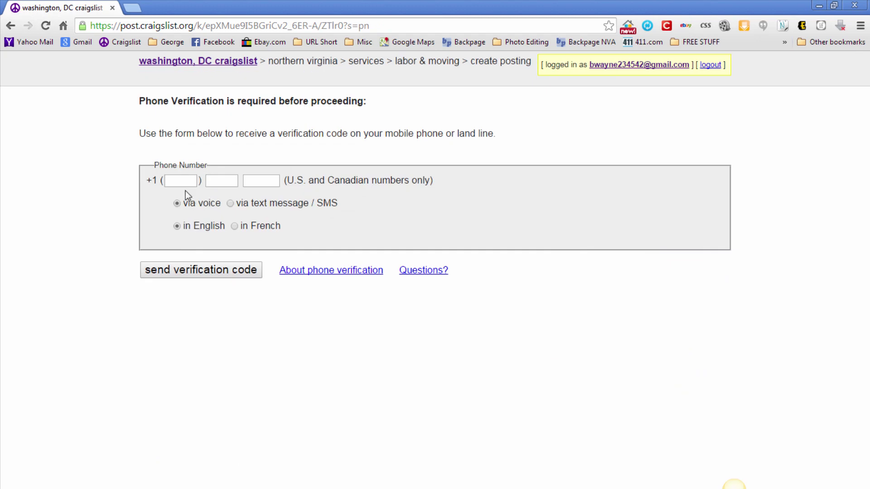
click(177, 183)
- Open the K7 free-number signup and fill both email fields with the saved address
key(alt+Tab)
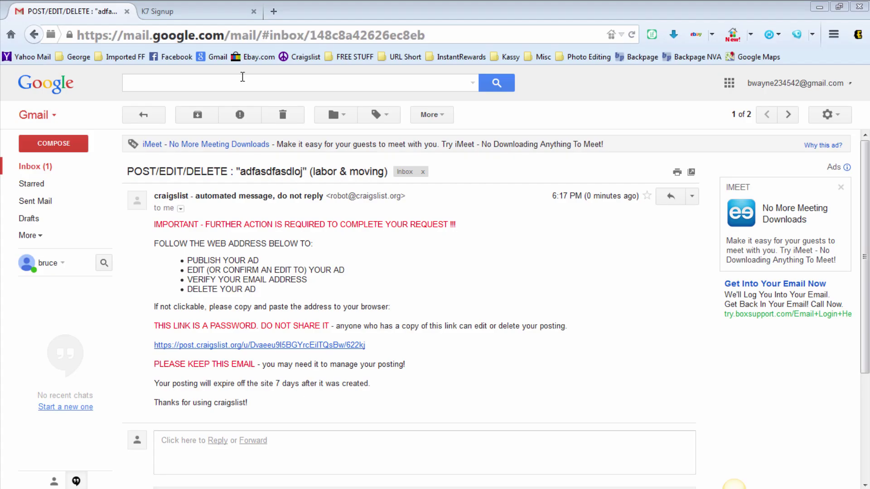
key(ctrl+Tab)
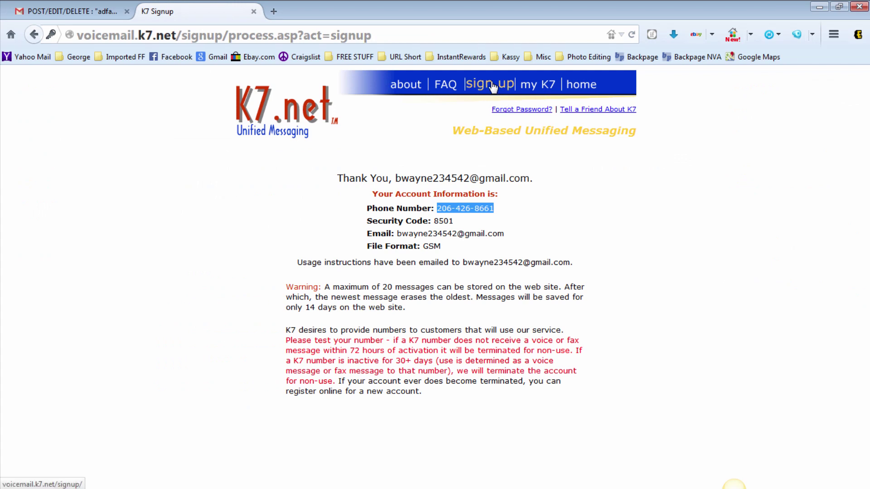
click(483, 85)
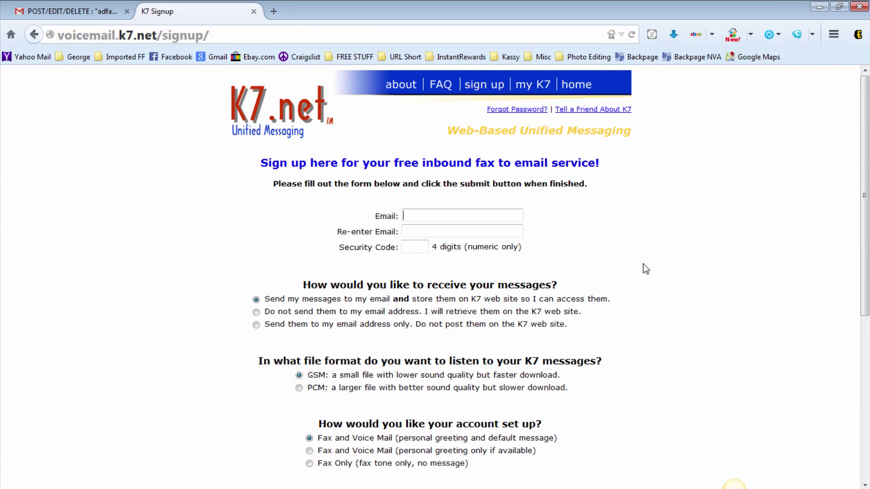
key(Down)
key(Down)
key(Return)
key(Tab)
key(Down)
key(Down)
key(Return)
key(Tab)
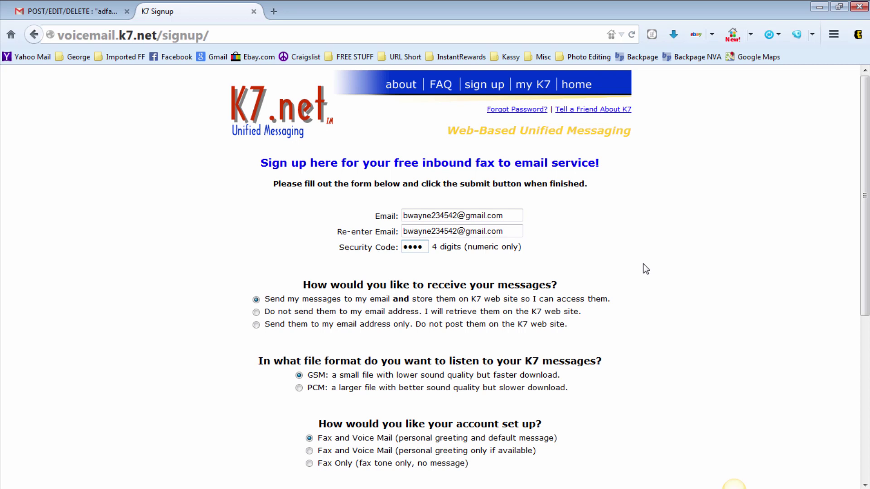
key(Return)
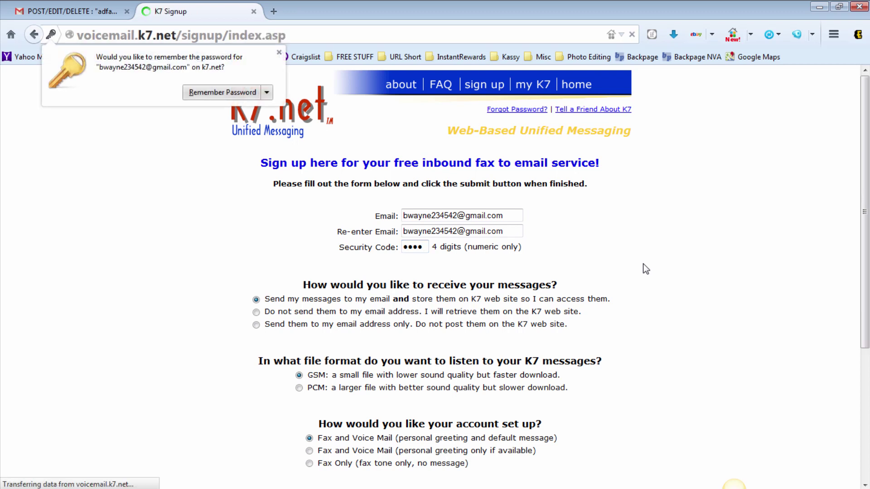
- Enter the anti-bot words 'liesvme lau', submit, and select the issued K7 phone number
click(421, 263)
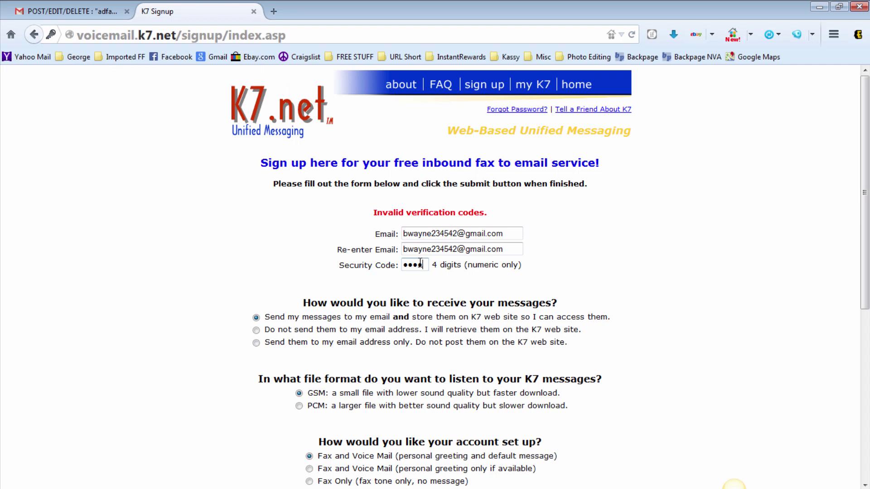
scroll(428, 317, down, 5)
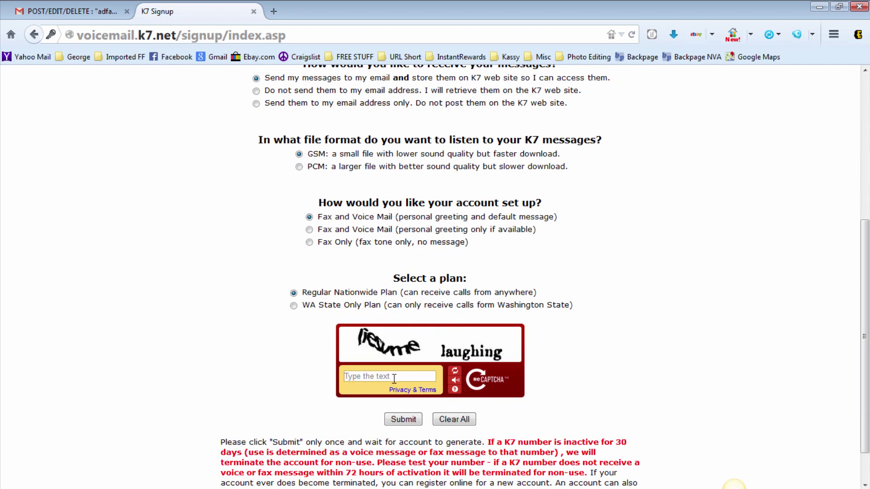
click(393, 379)
text(liesvme laughing)
click(389, 417)
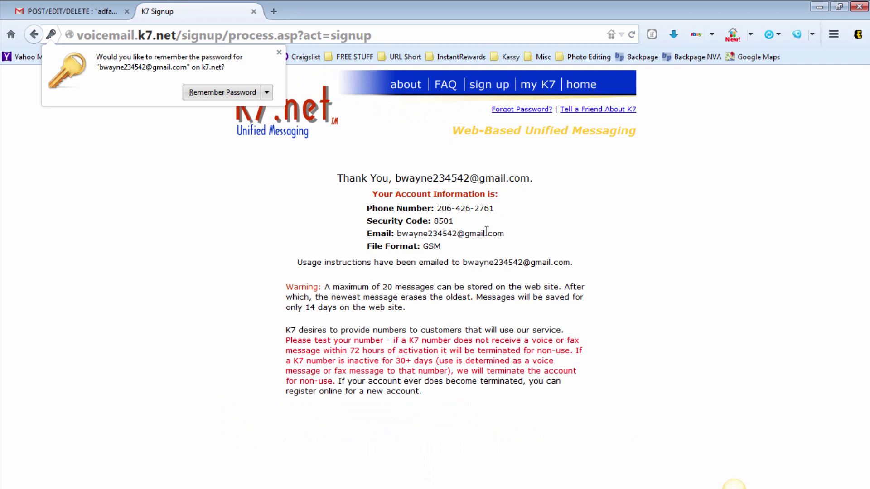
drag(500, 209, 438, 210)
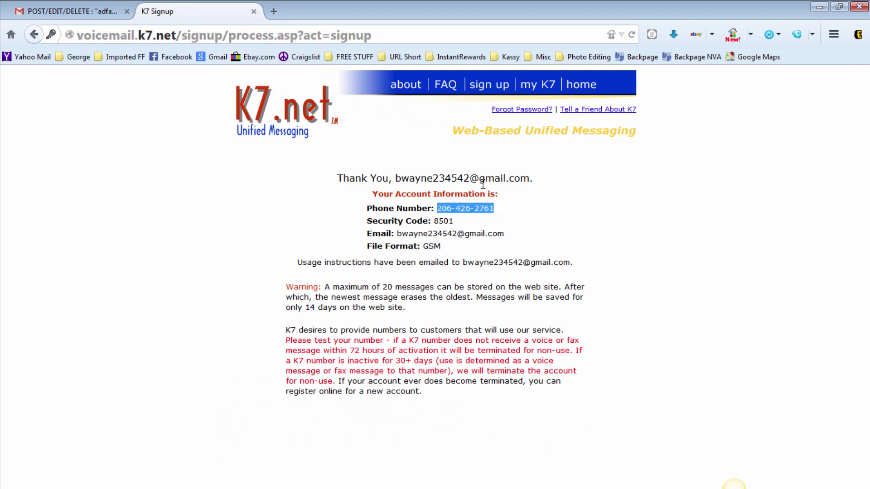
click(73, 11)
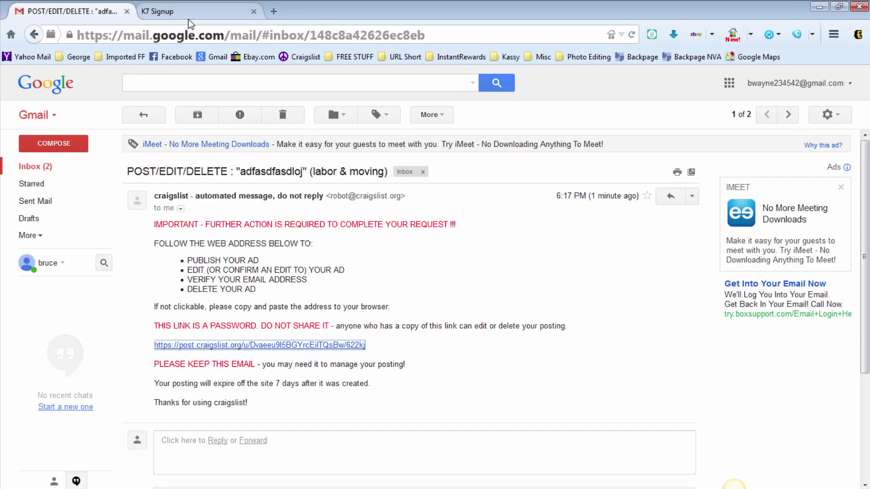
- Enter the new K7 phone number into the verification fields and request a voice call
click(190, 11)
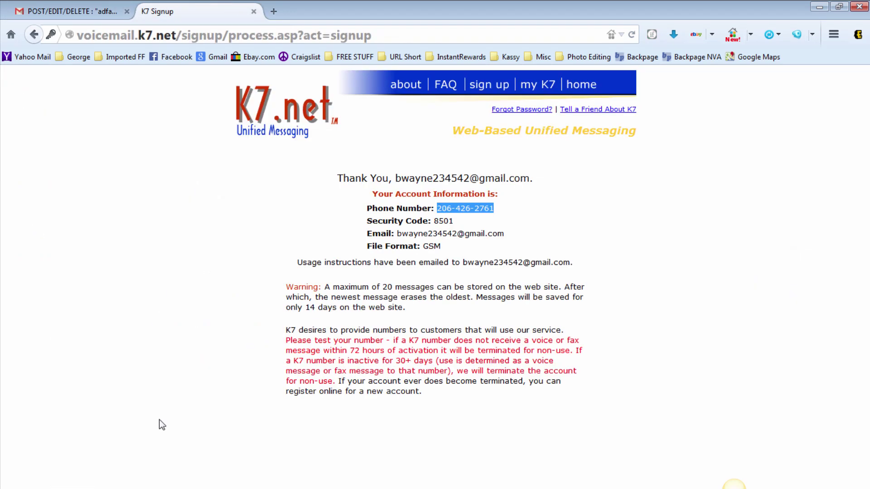
key(alt+Tab)
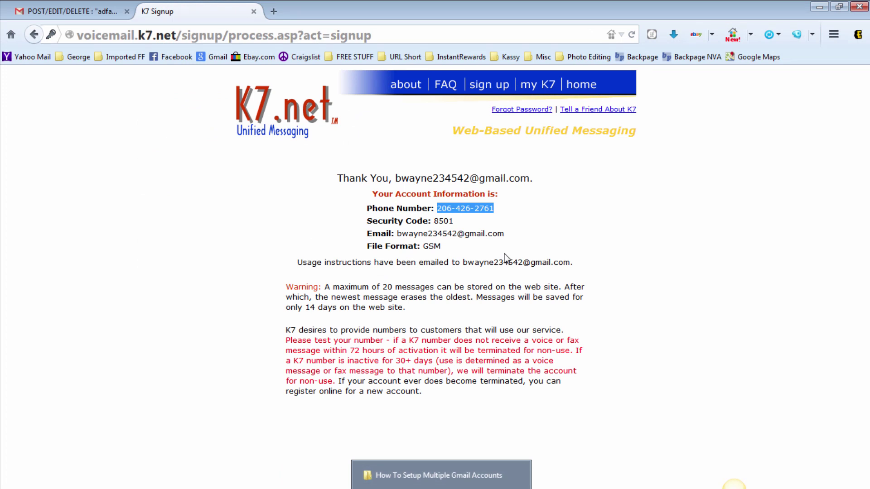
key(alt+Tab)
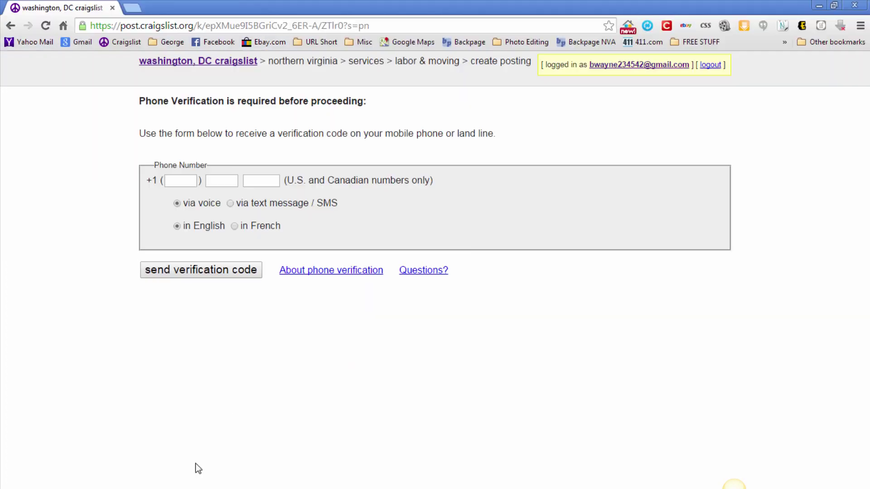
text(206)
key(Tab)
key(alt+Tab)
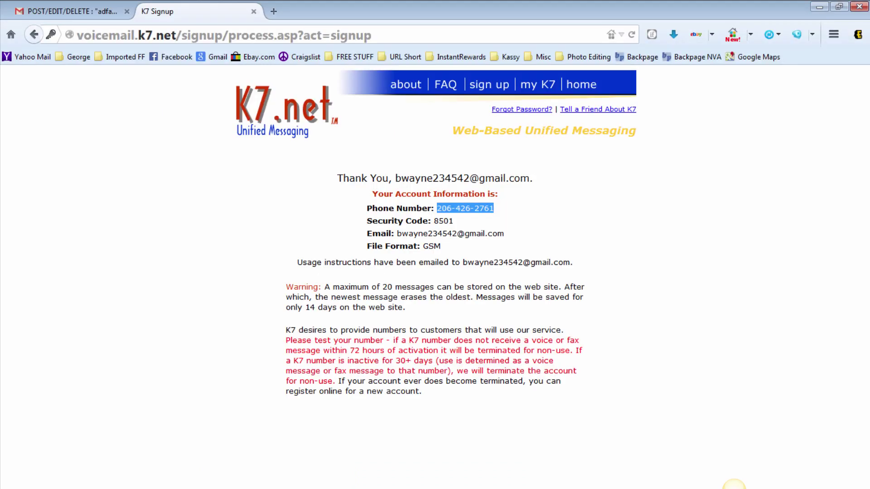
key(alt+Tab)
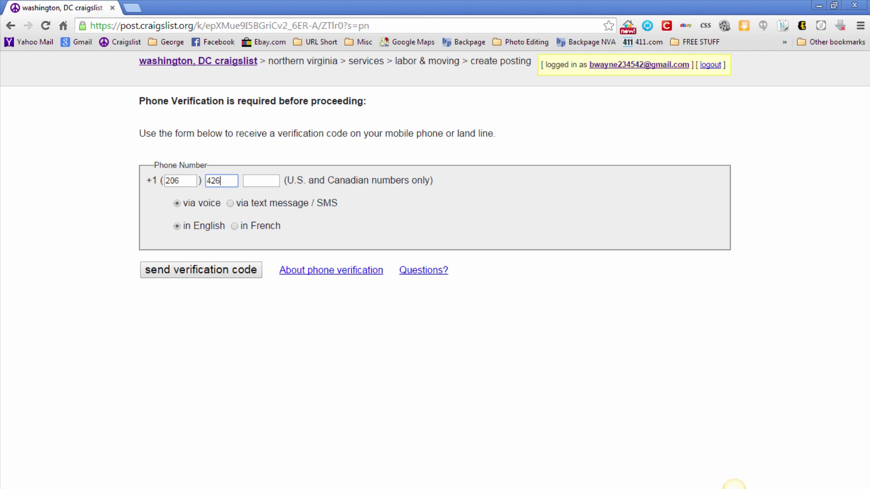
key(alt+Tab)
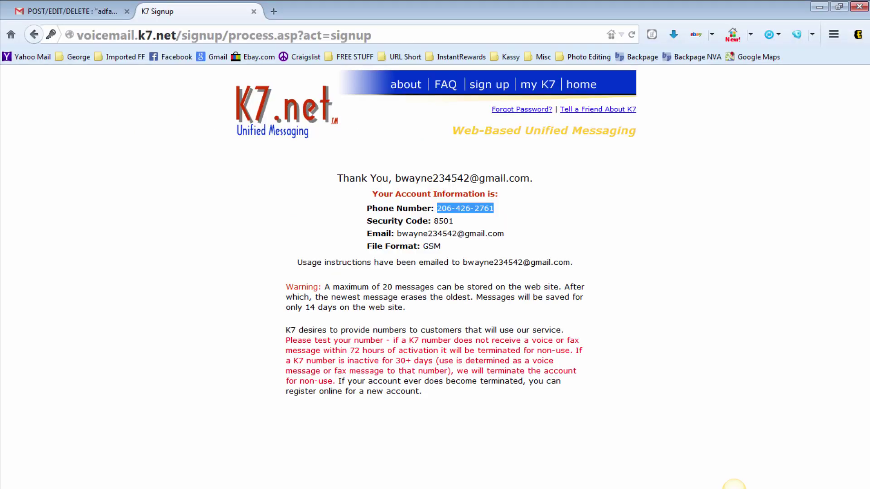
key(alt+Tab)
text(2761)
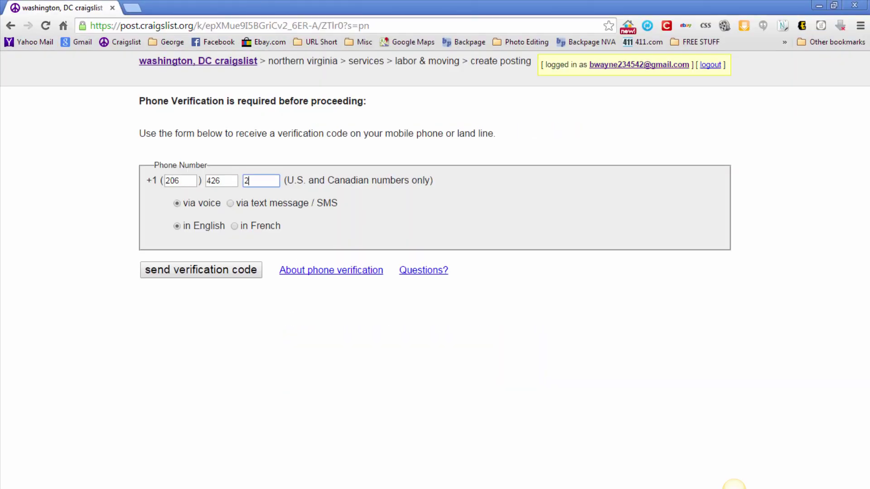
click(192, 274)
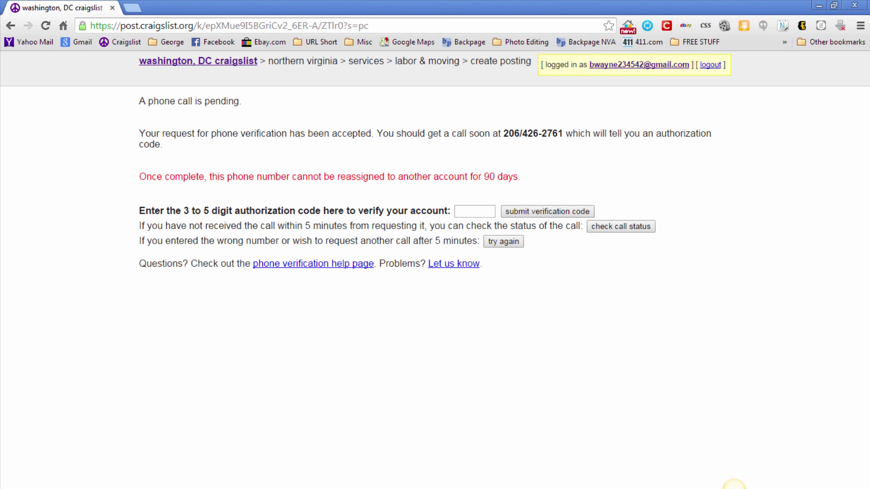
- Delete the K7 welcome, craigslist post and remaining emails from the Gmail inbox
key(alt+Tab)
click(78, 16)
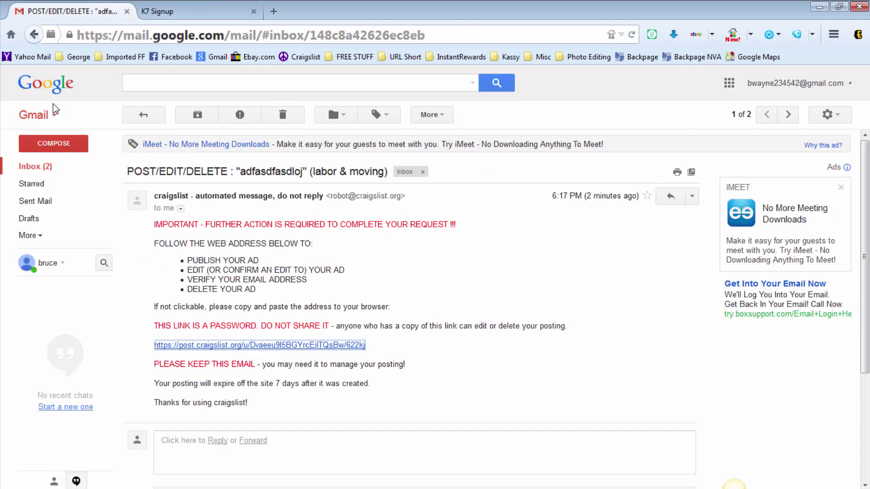
click(35, 166)
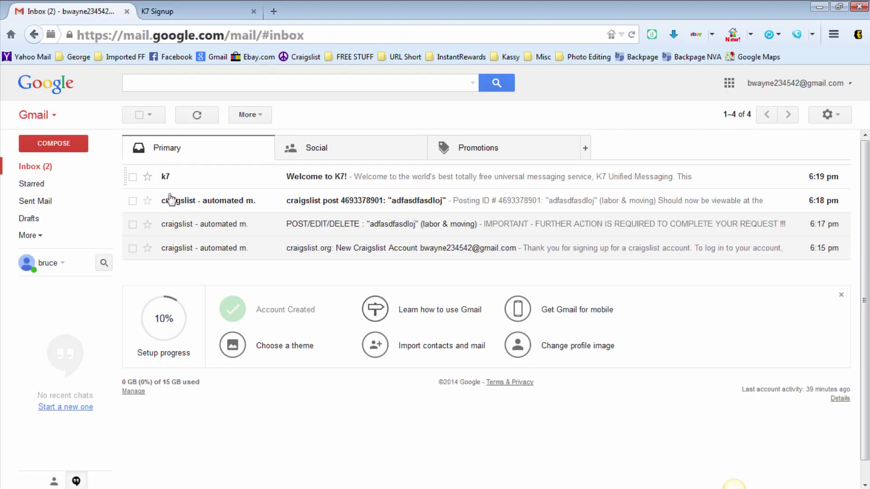
click(189, 180)
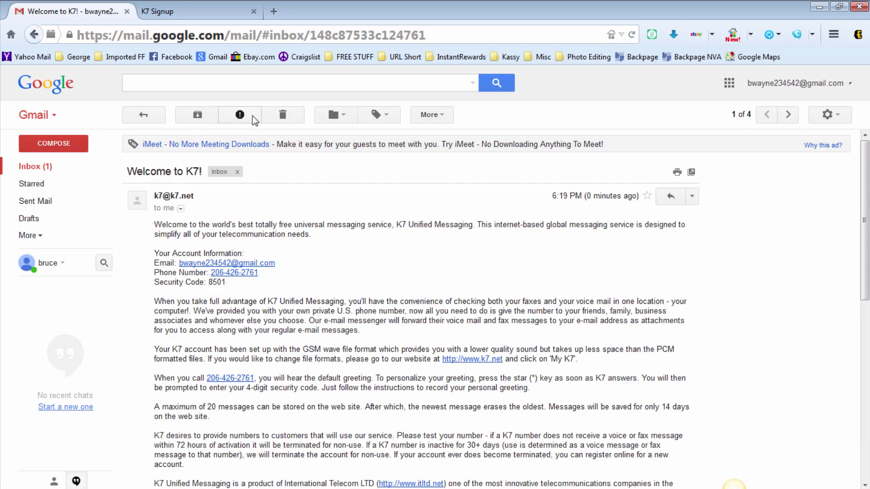
click(282, 115)
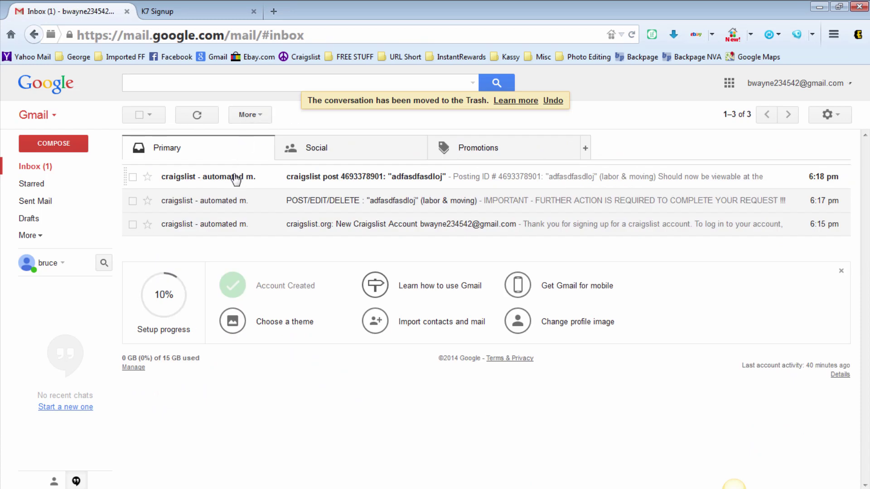
click(221, 178)
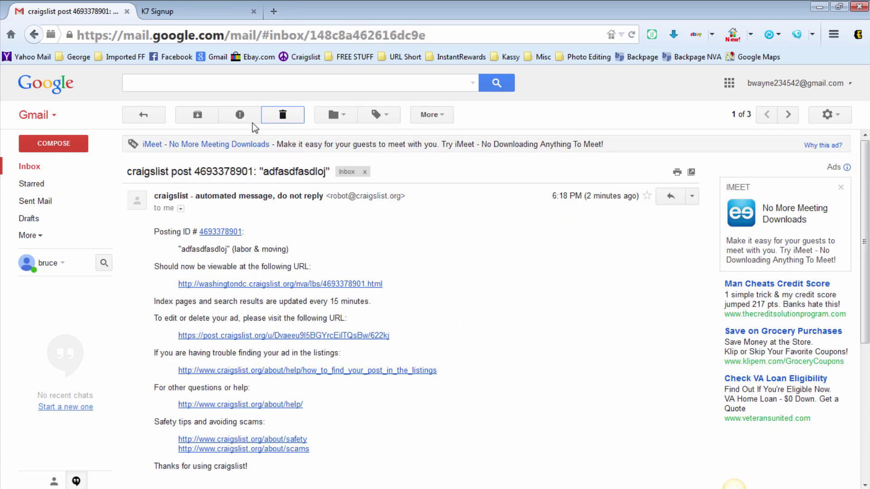
click(283, 115)
click(140, 116)
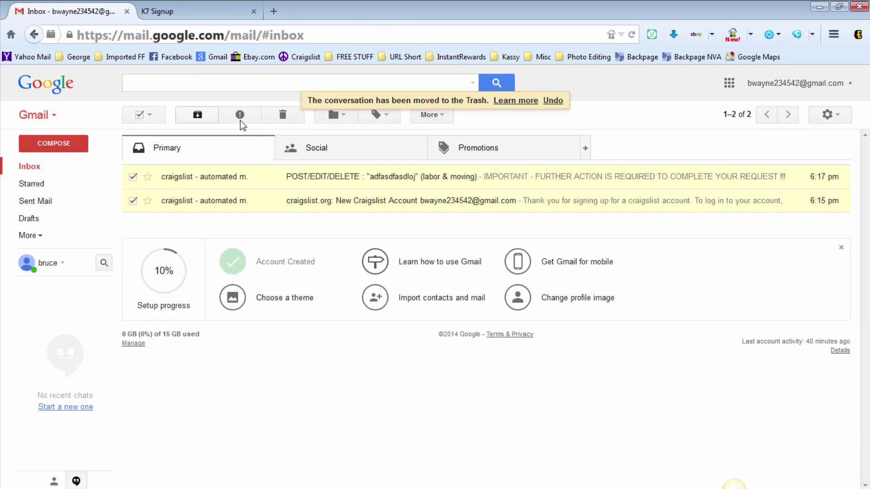
click(282, 115)
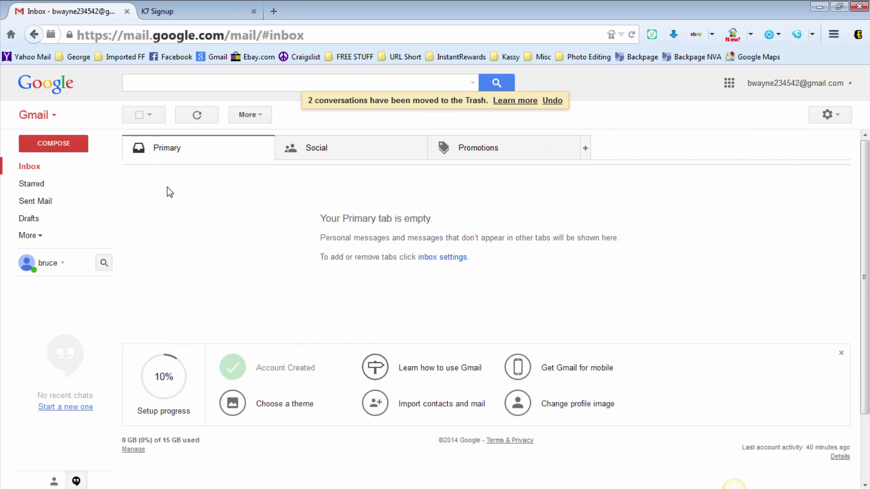
- Refresh, open the Voice Message email and open its WAV attachment in VLC media player
click(197, 114)
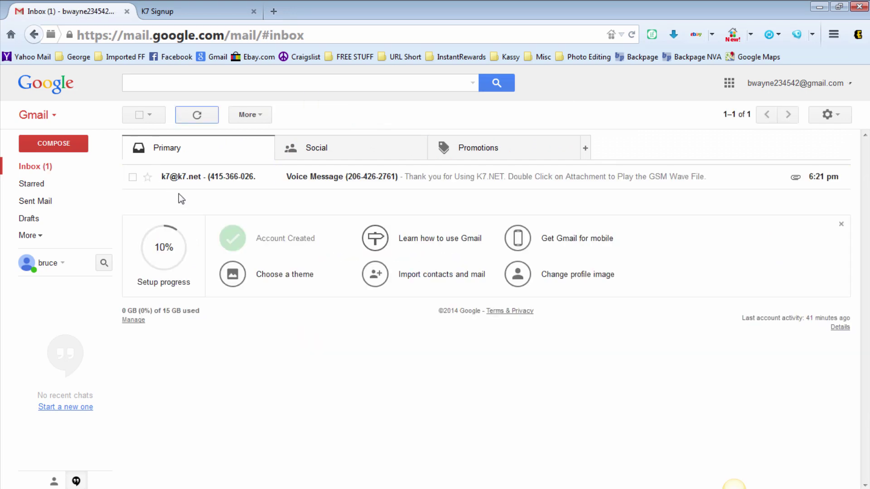
click(202, 181)
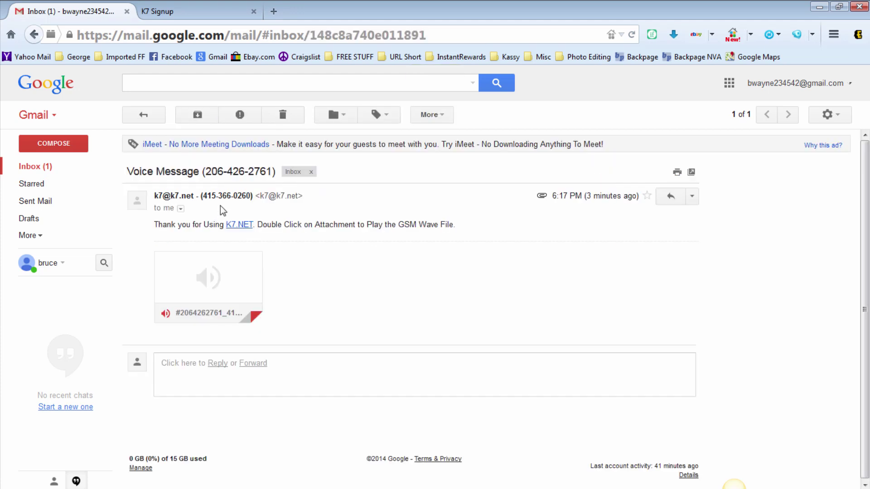
mouse_move(184, 304)
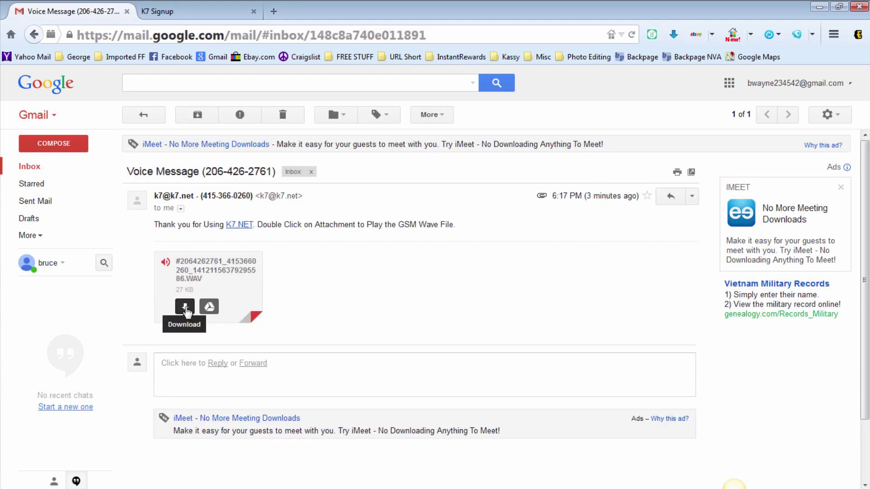
click(185, 307)
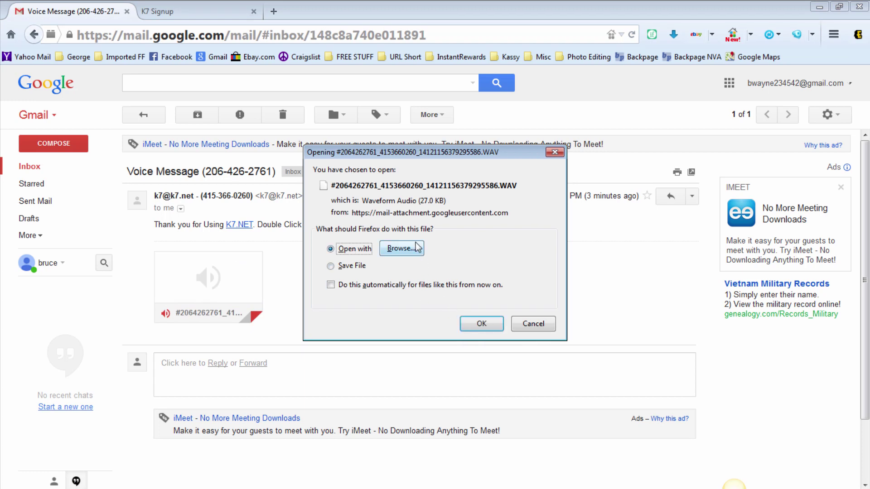
click(416, 249)
click(393, 257)
click(447, 340)
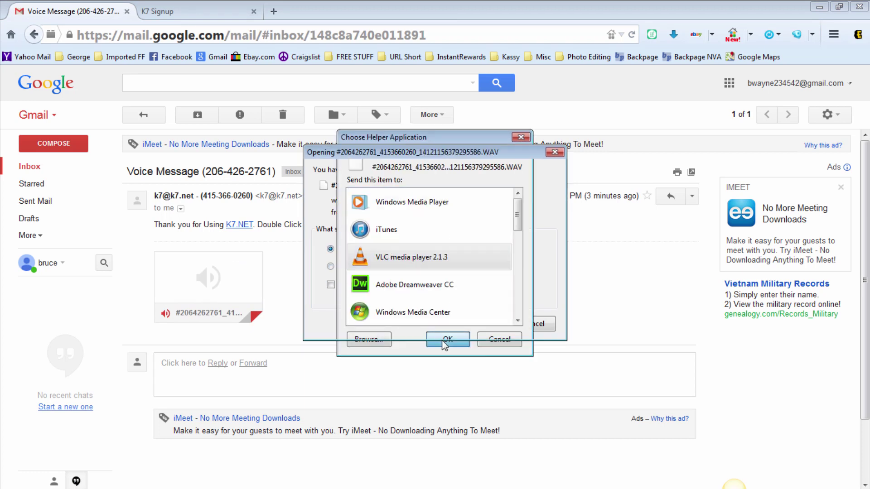
click(480, 323)
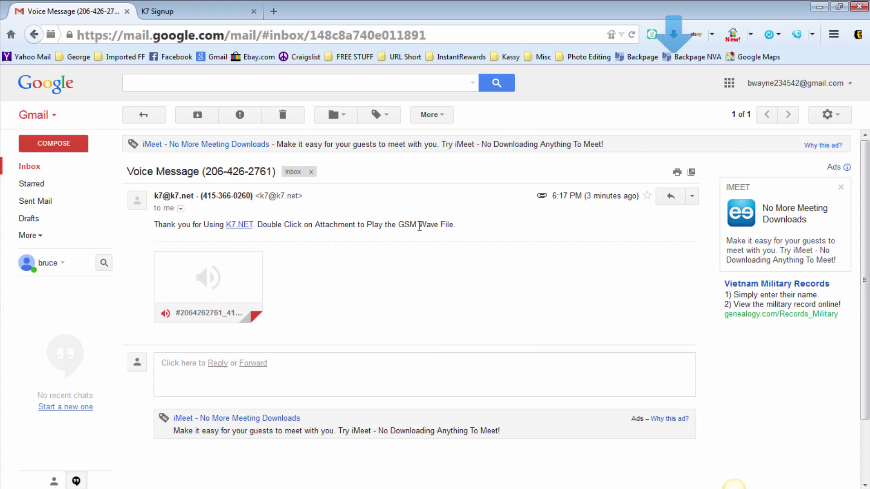
- Listen to the voicemail in VLC, then enter and submit its authorization code on Craigslist
click(239, 466)
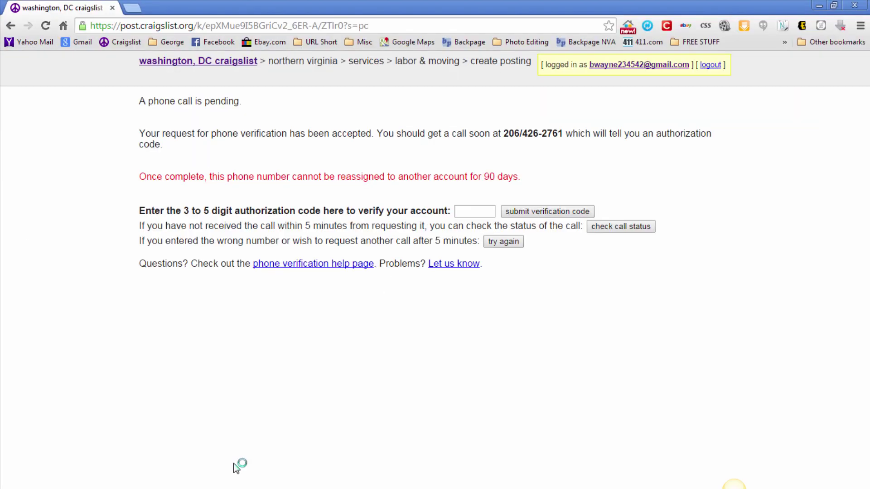
click(485, 212)
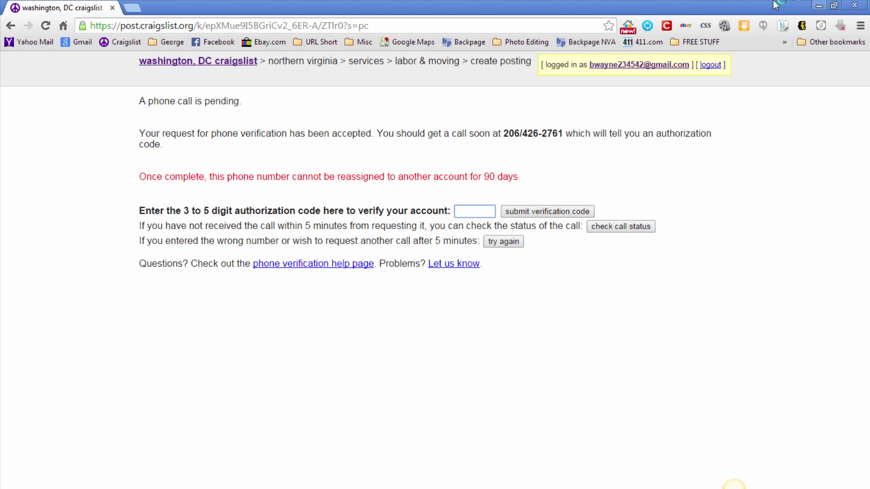
click(819, 6)
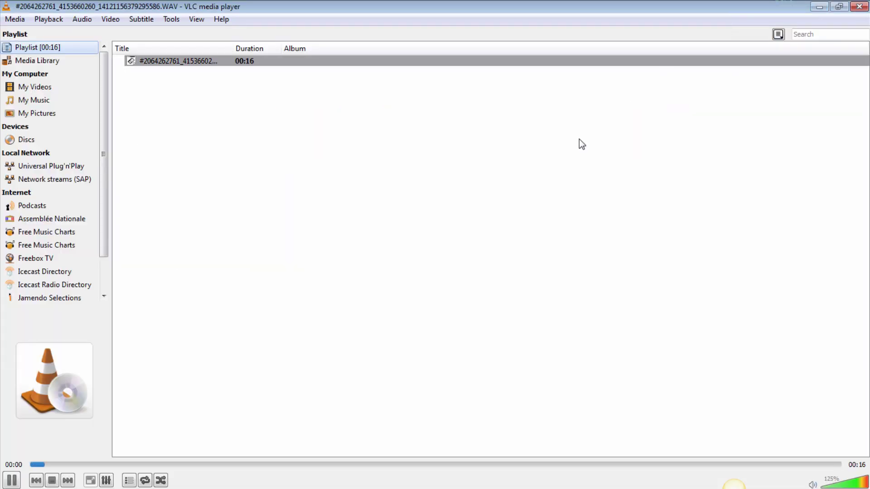
key(alt+Tab)
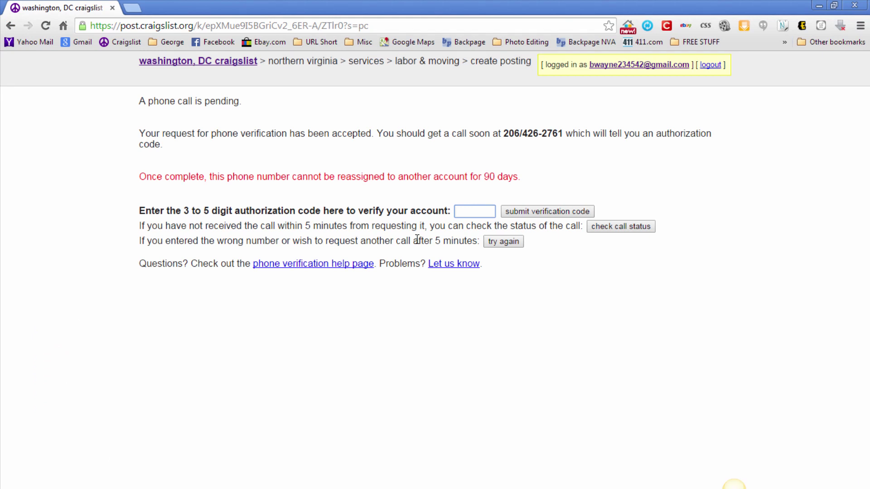
click(544, 213)
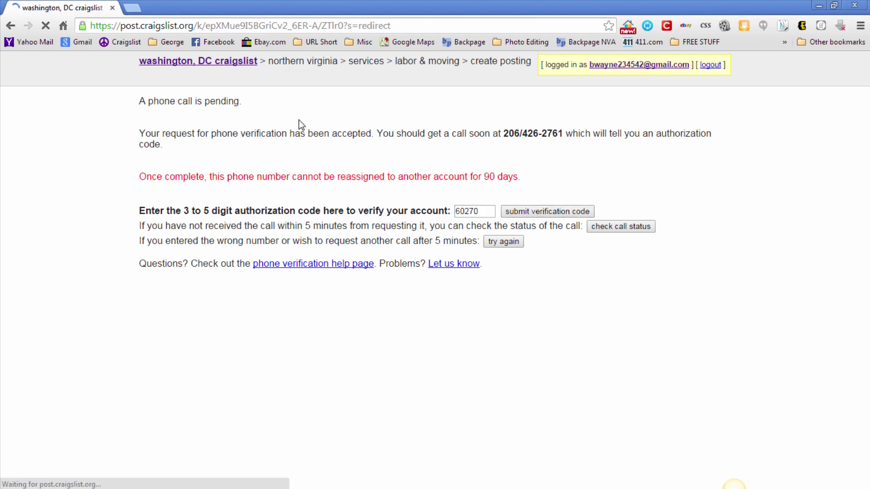
- Open the account home listing safasdfasdf and adfasdfasdloj as active labor & moving postings
click(656, 70)
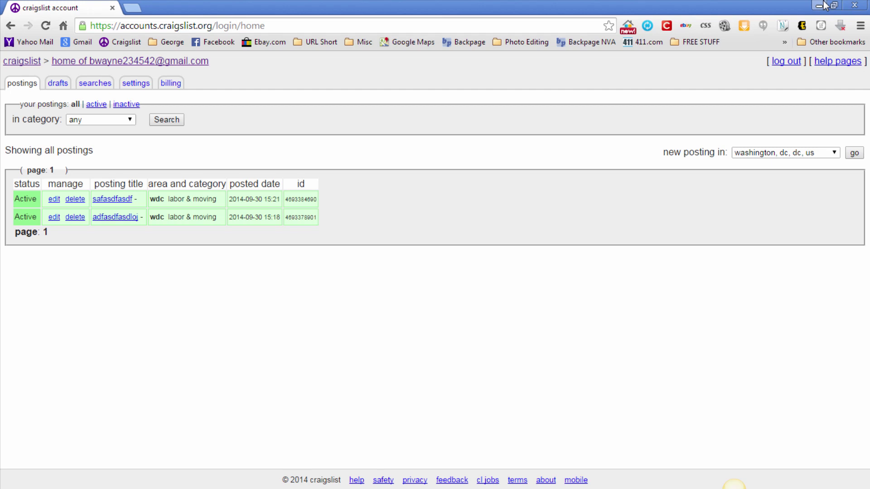
click(825, 5)
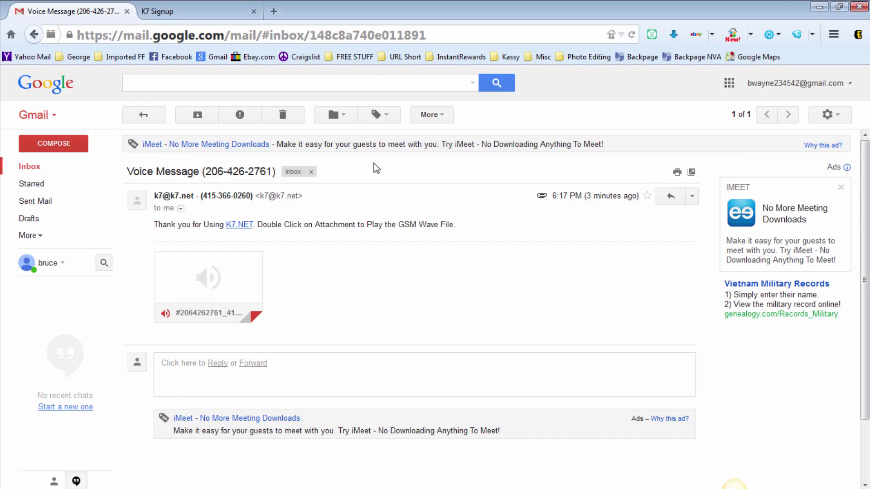